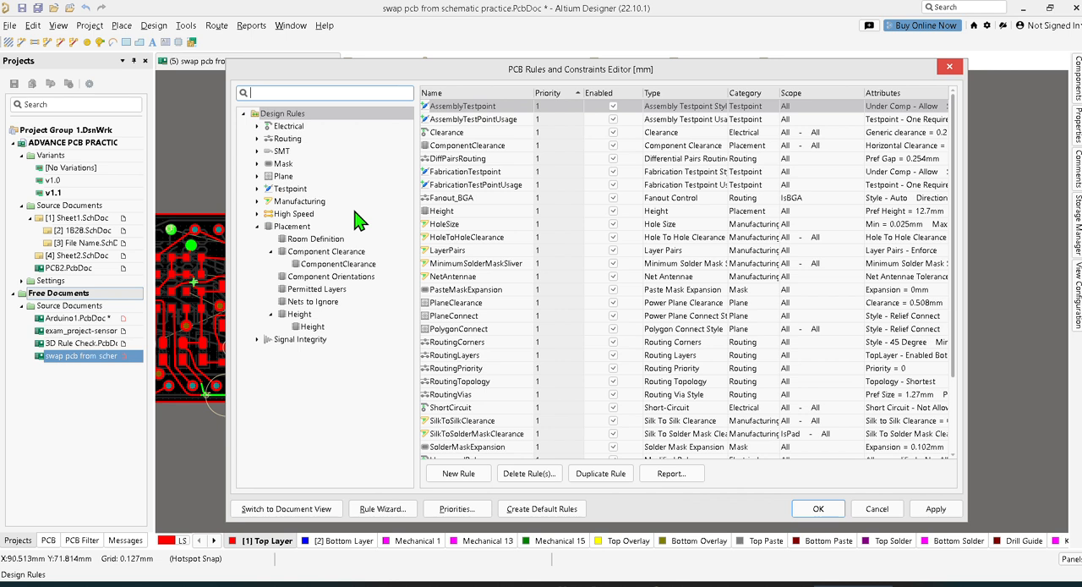
Add a new width rule to the board's Routing design rules
{"action": "double_click", "coordinate": [287, 127]}
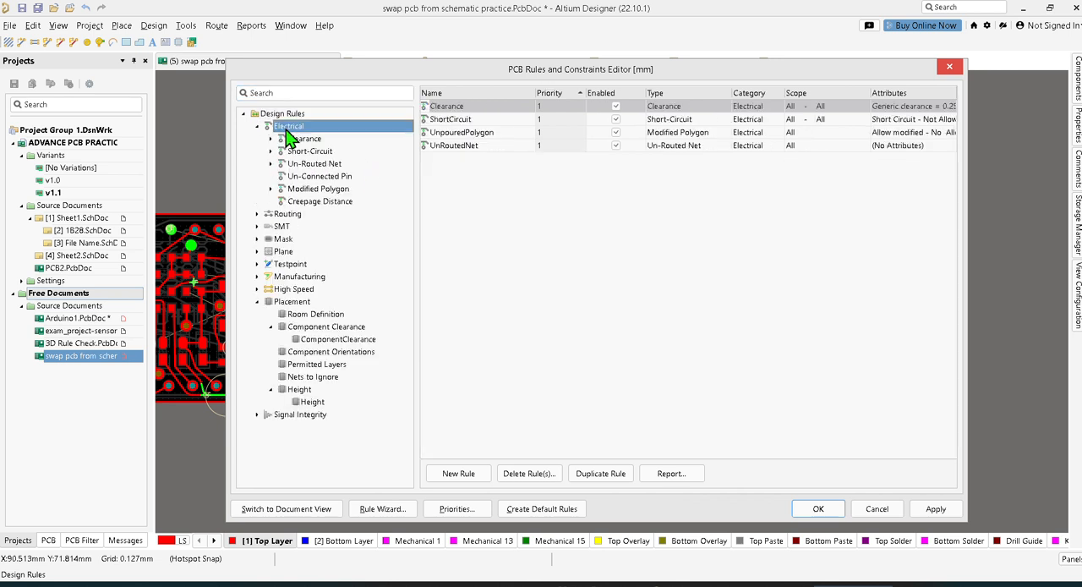
{"action": "left_click", "coordinate": [288, 214]}
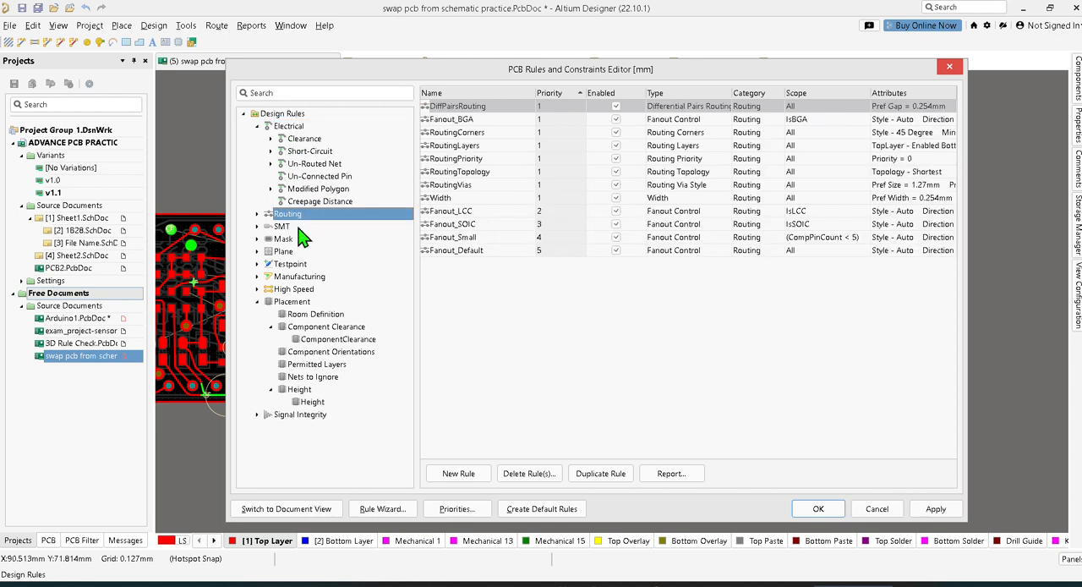
{"action": "double_click", "coordinate": [293, 217]}
{"action": "double_click", "coordinate": [301, 227]}
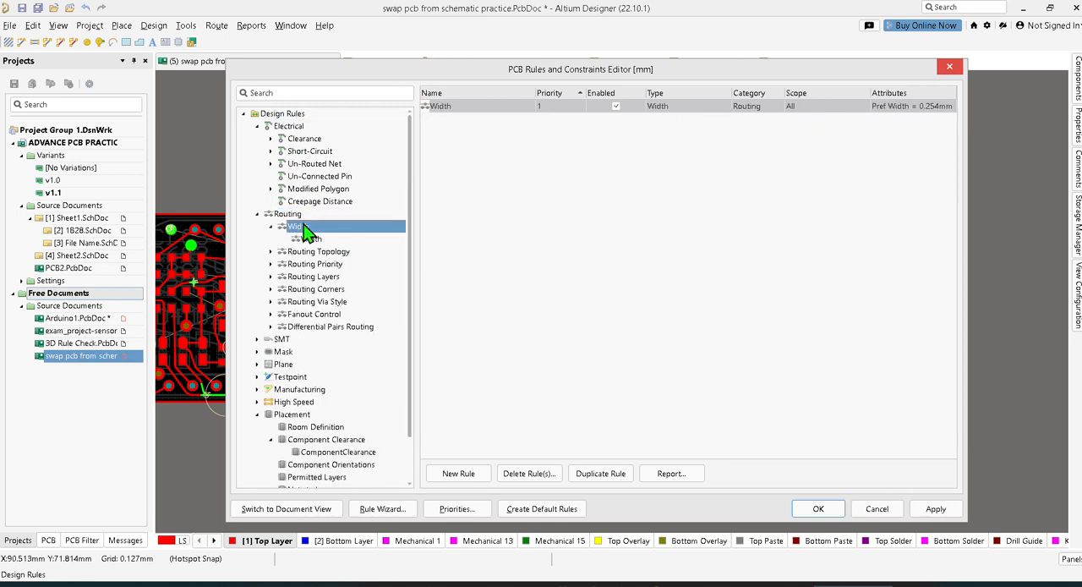
{"action": "left_click", "coordinate": [311, 239]}
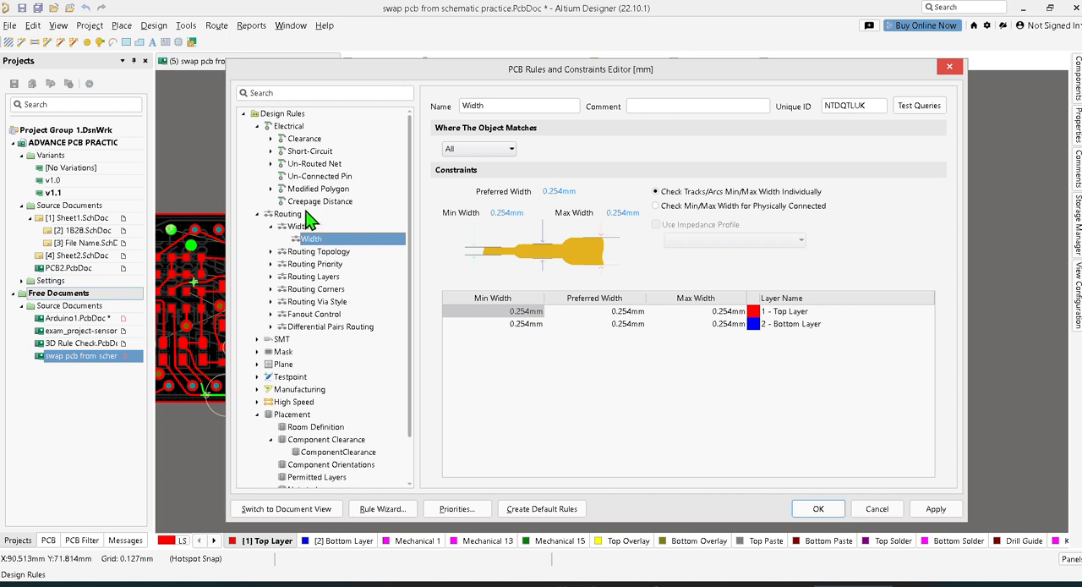
{"action": "right_click", "coordinate": [297, 225]}
{"action": "left_click", "coordinate": [342, 235]}
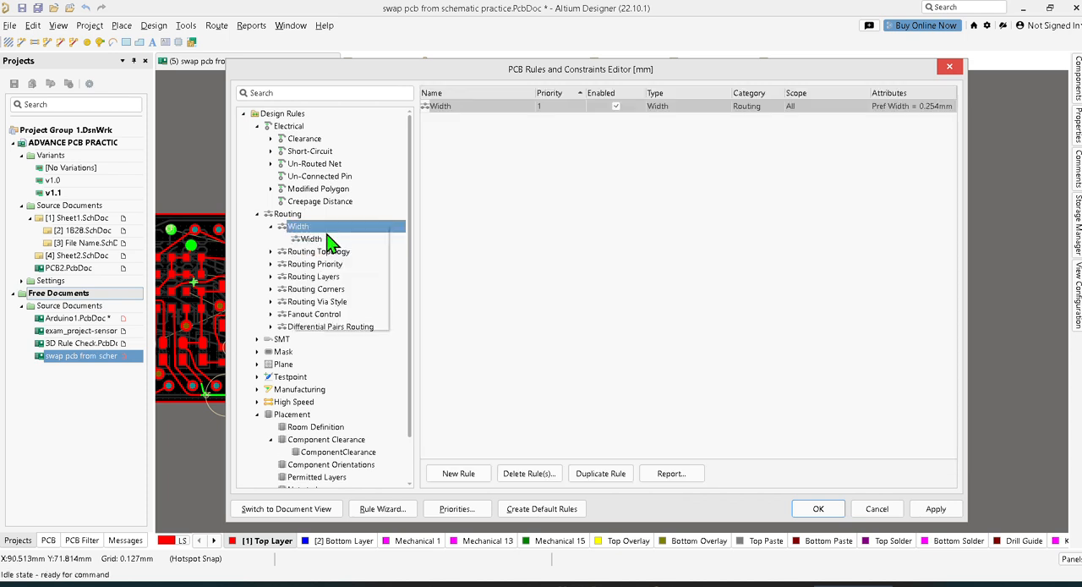
Rename the new width rule as Width_AUTO ROUTE
{"action": "left_click", "coordinate": [324, 242]}
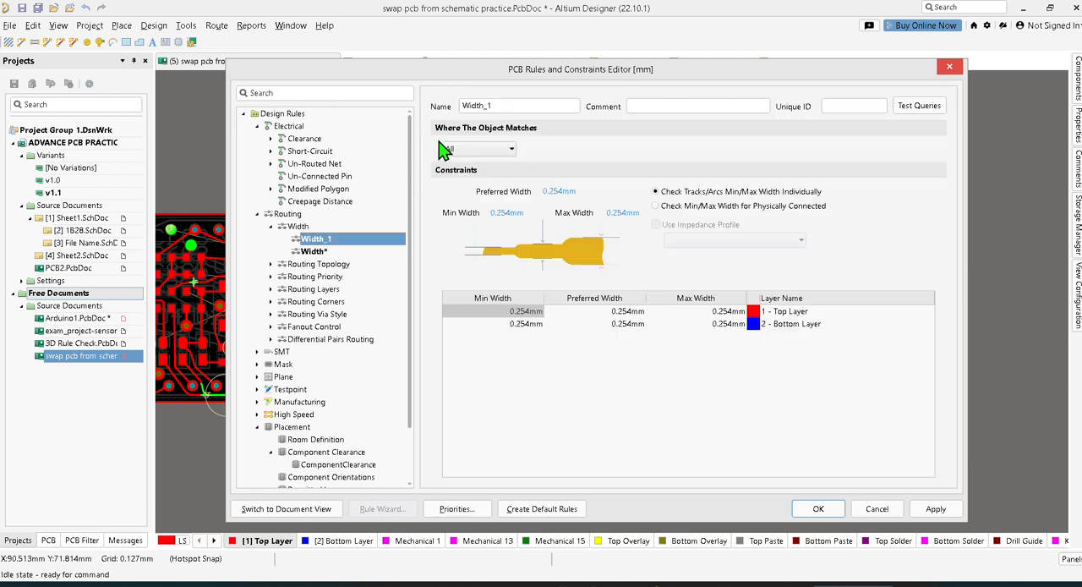
{"action": "double_click", "coordinate": [514, 103]}
{"action": "left_click", "coordinate": [517, 103]}
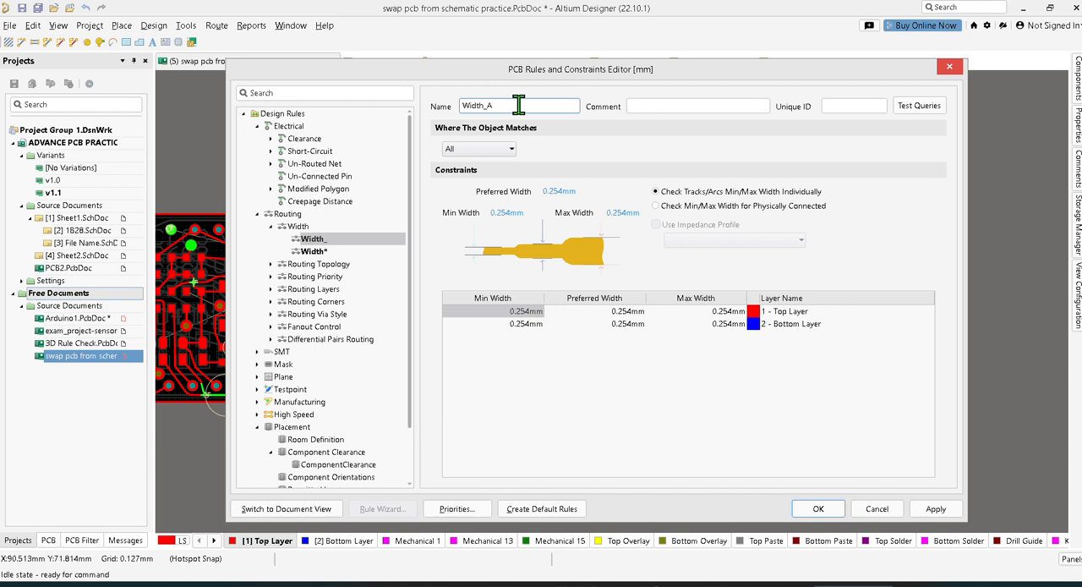
{"action": "type", "text": "AUTO ROUTE"}
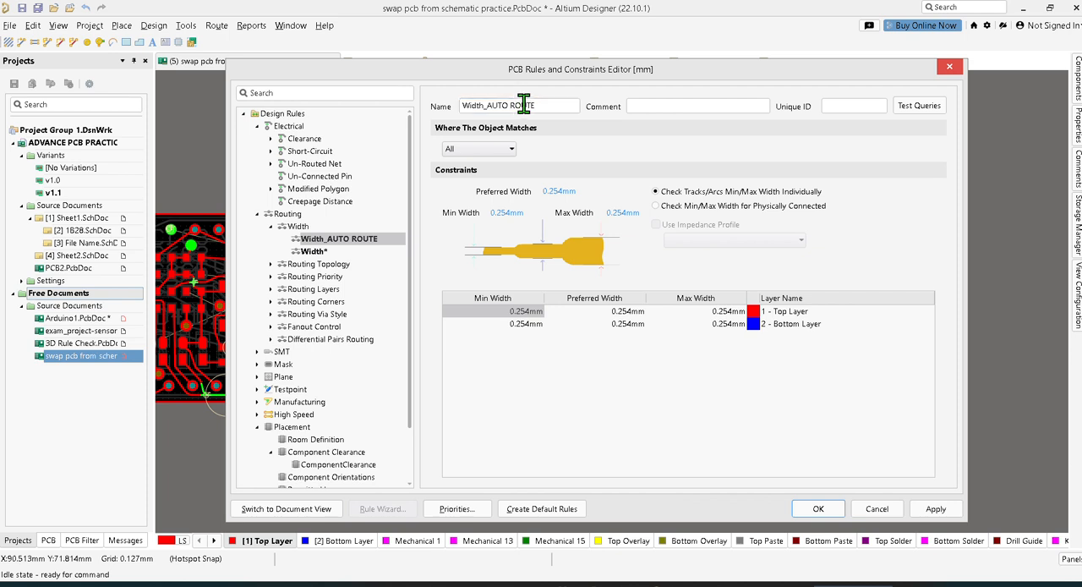
Add a new clearance rule to the Electrical design rules
{"action": "left_click", "coordinate": [305, 140]}
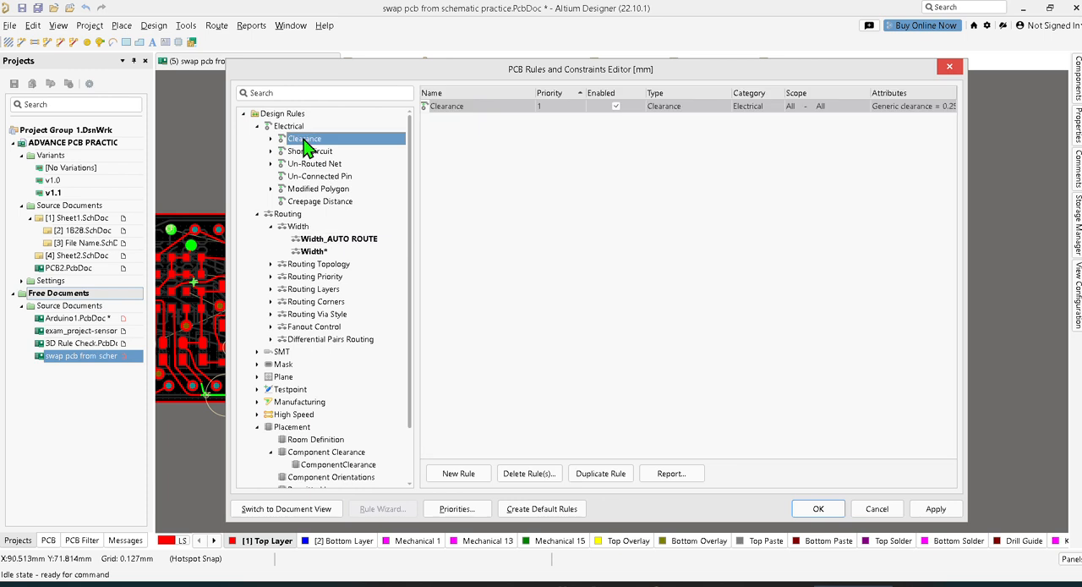
{"action": "left_click", "coordinate": [271, 139]}
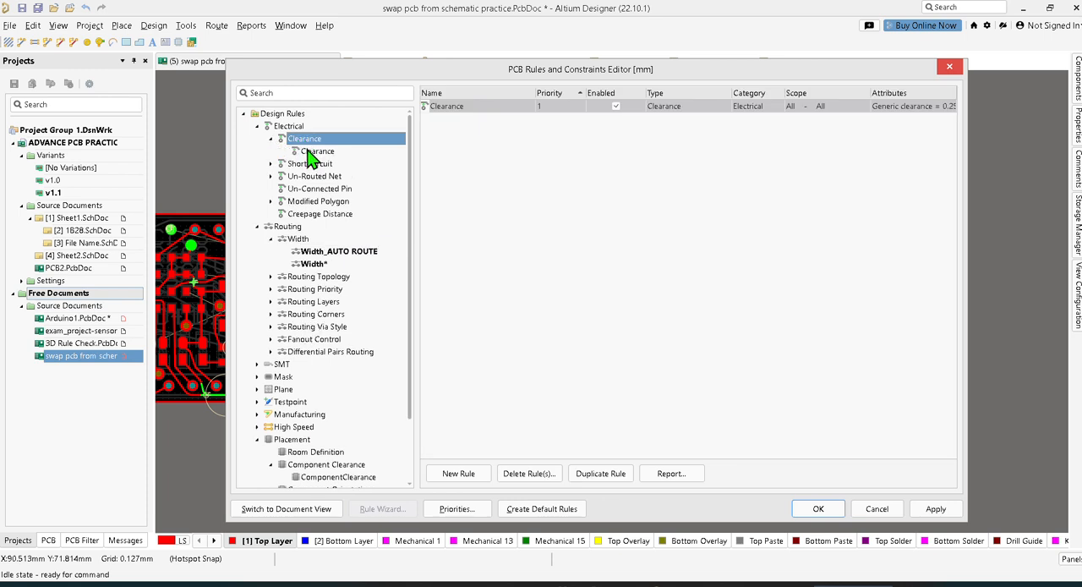
{"action": "right_click", "coordinate": [311, 147]}
{"action": "left_click", "coordinate": [321, 153]}
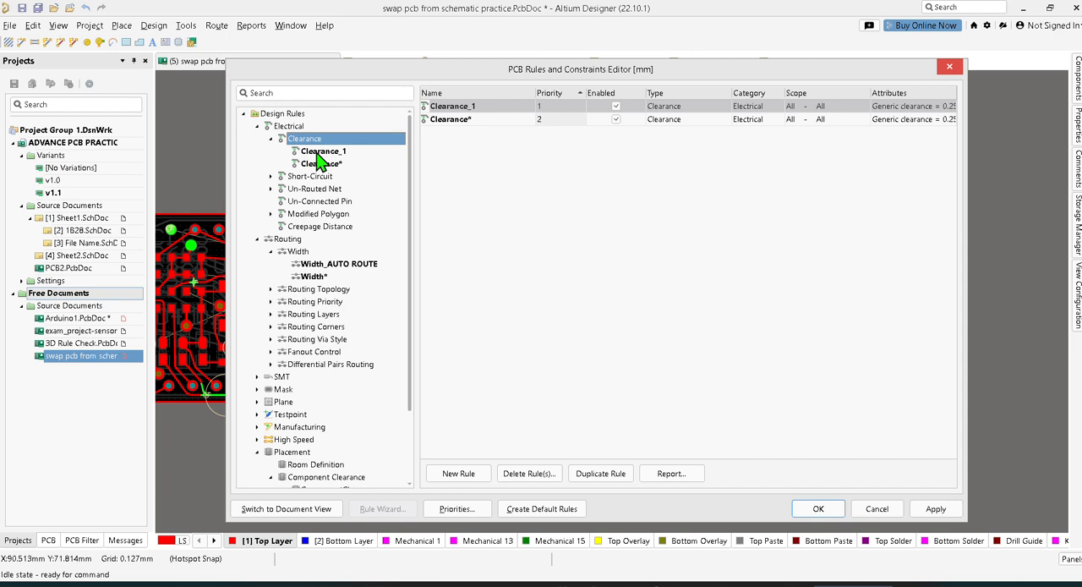
Rename the new clearance rule as Clearance_1 AUTO ROUTE and apply the rule changes
{"action": "left_click", "coordinate": [339, 153]}
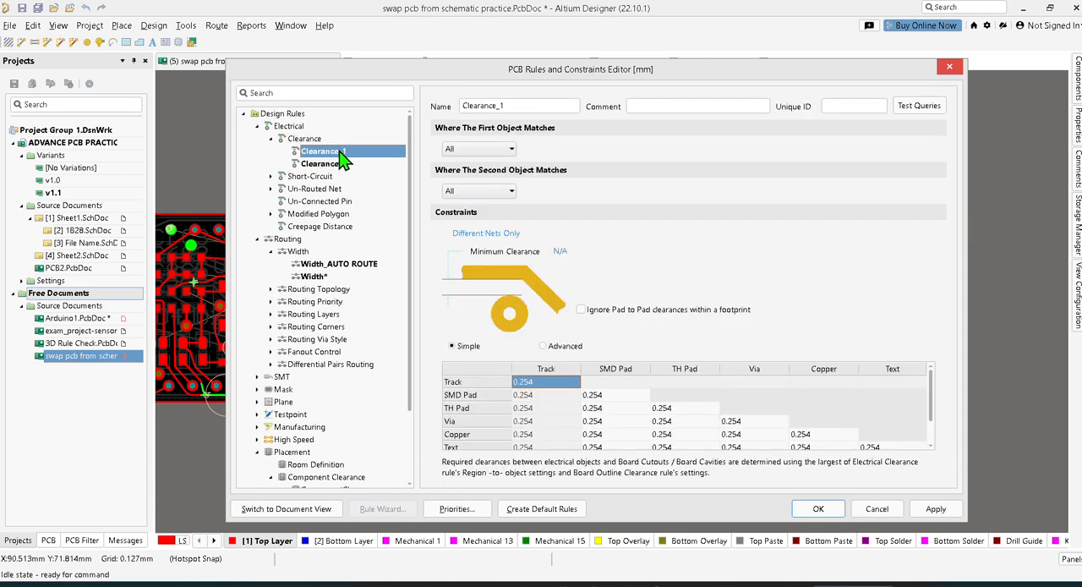
{"action": "double_click", "coordinate": [521, 105]}
{"action": "left_click", "coordinate": [521, 105]}
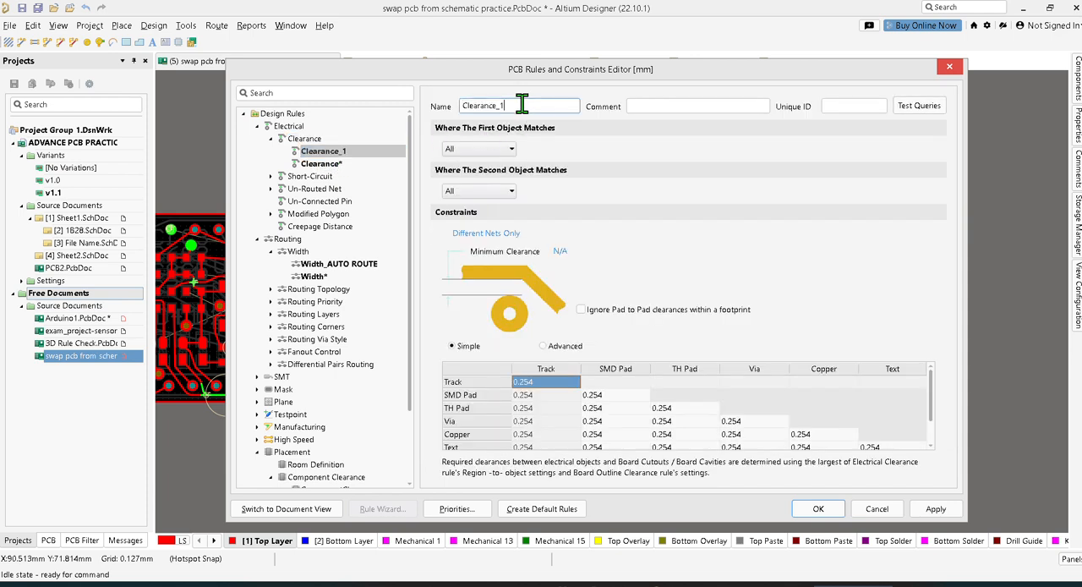
{"action": "type", "text": "AUTO ROUTE"}
{"action": "left_click", "coordinate": [936, 508]}
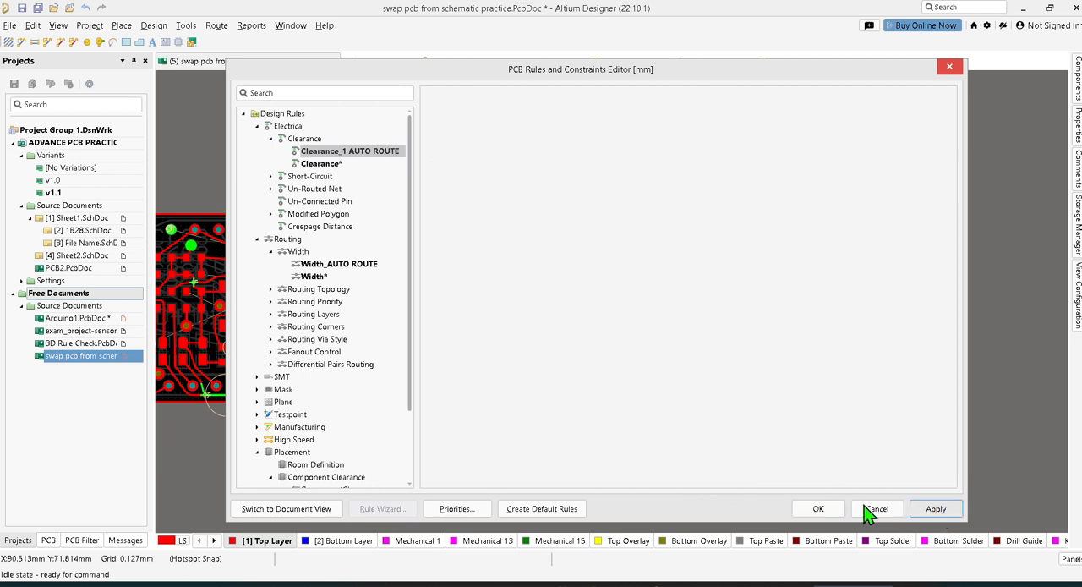
Review the new auto-route clearance and width rules, and examine the object classes including the POWER net class members
{"action": "left_click", "coordinate": [353, 153]}
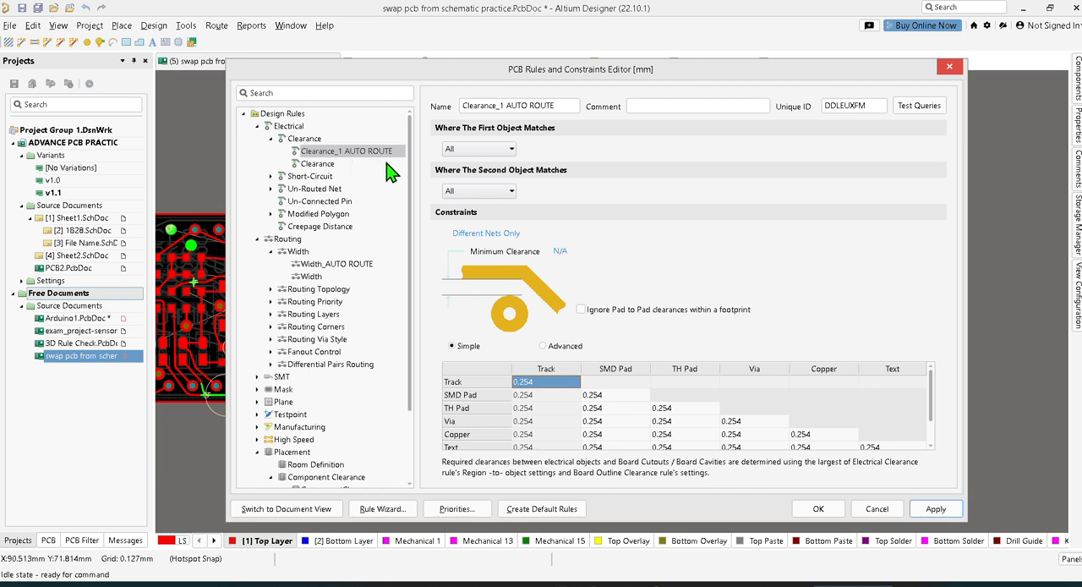
{"action": "left_click", "coordinate": [311, 265]}
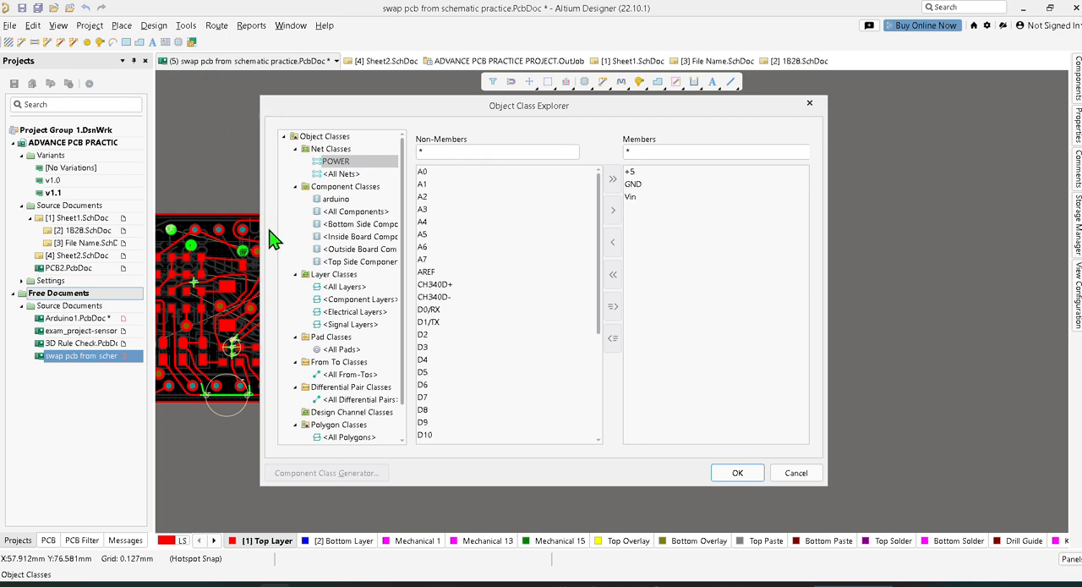
{"action": "scroll", "coordinate": [343, 267], "scroll_direction": "down", "scroll_amount": 1}
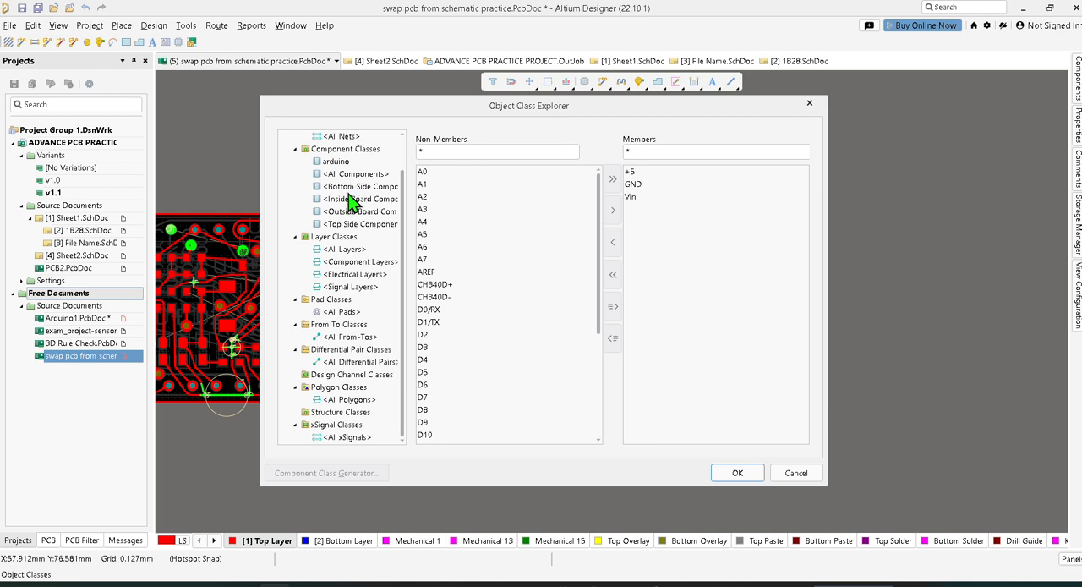
{"action": "scroll", "coordinate": [353, 201], "scroll_direction": "up", "scroll_amount": 2}
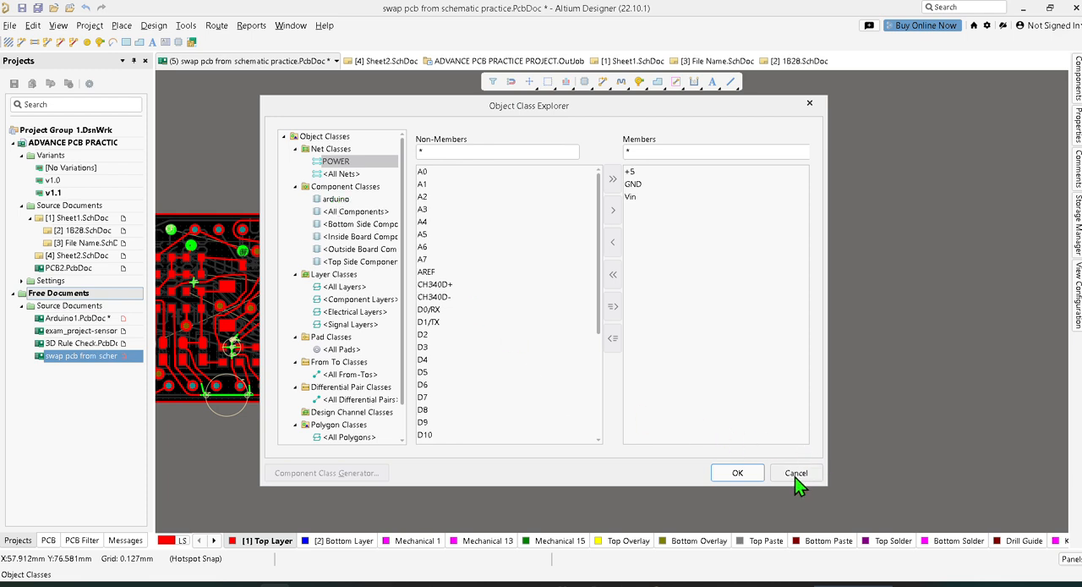
{"action": "left_click", "coordinate": [737, 472]}
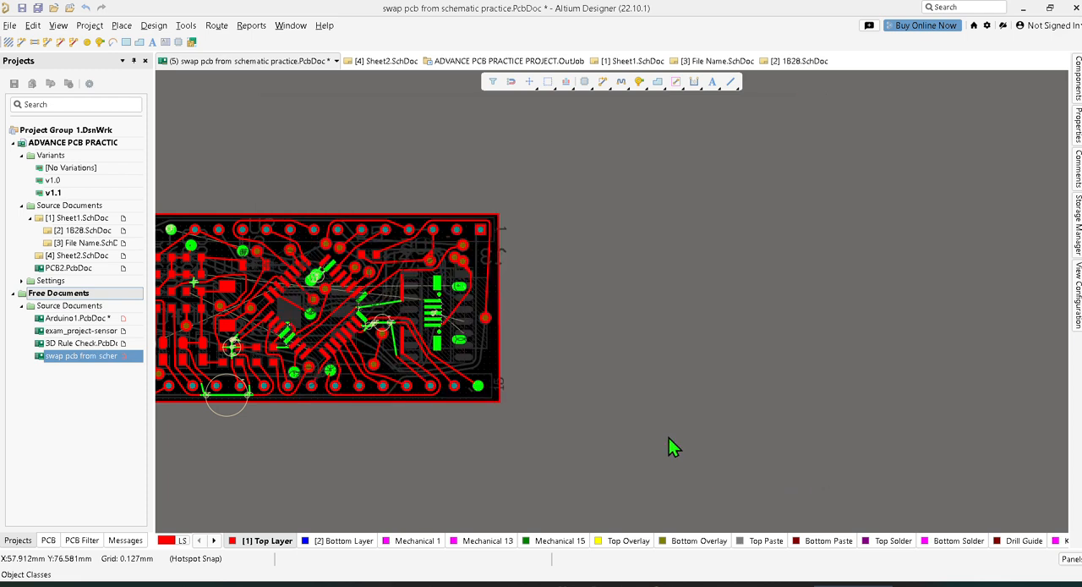
Reopen the design rules and add another width rule under Routing
{"action": "left_click", "coordinate": [153, 26]}
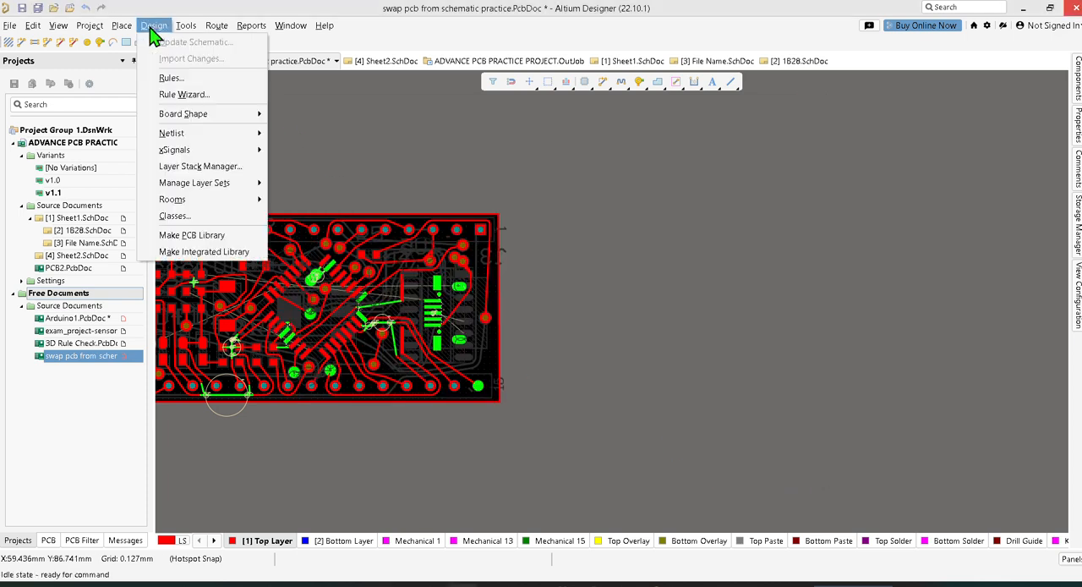
{"action": "left_click", "coordinate": [165, 86]}
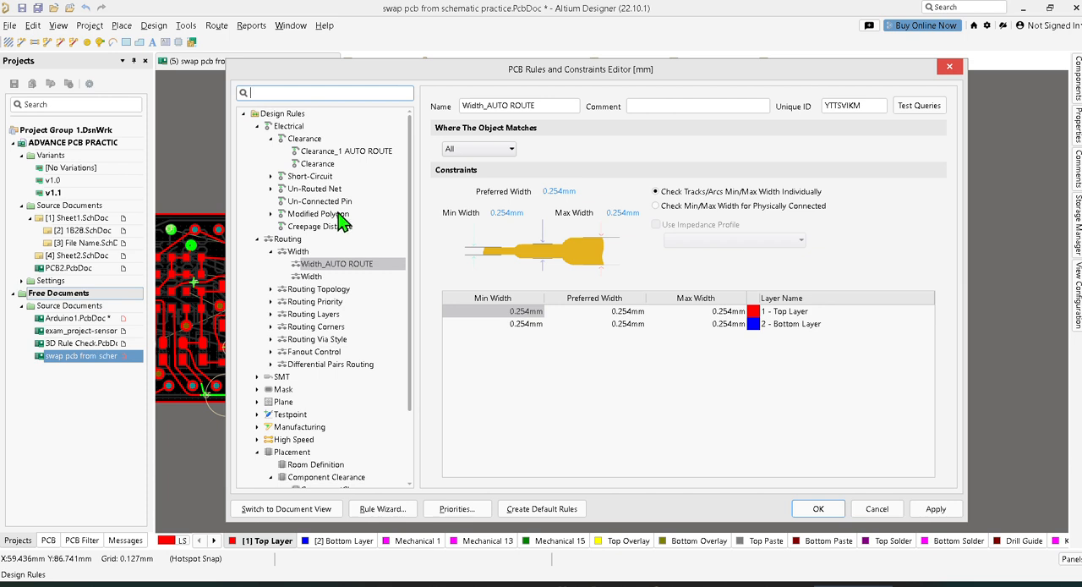
{"action": "left_click", "coordinate": [318, 279]}
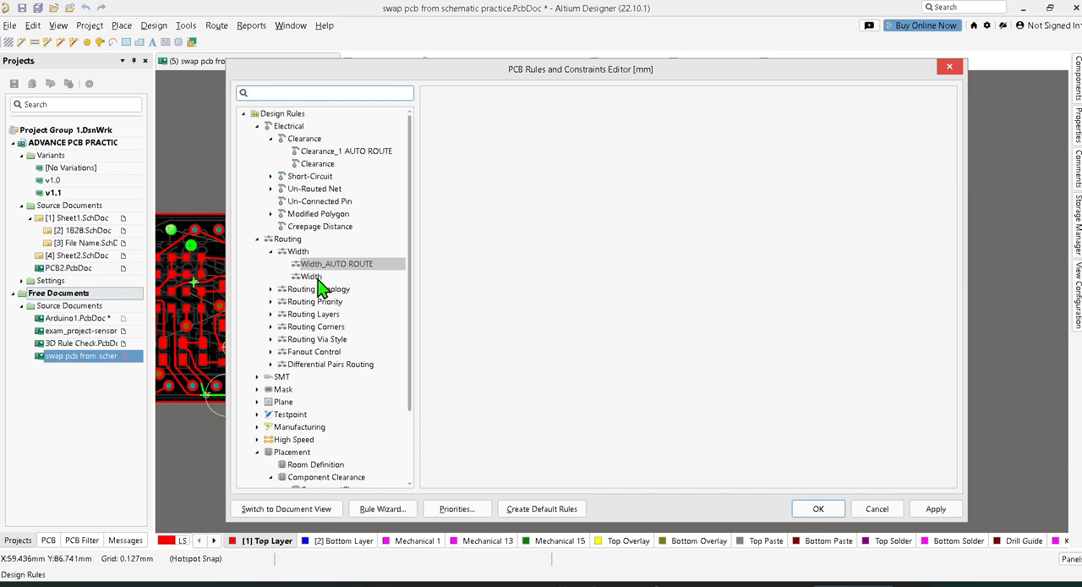
{"action": "left_click", "coordinate": [325, 263]}
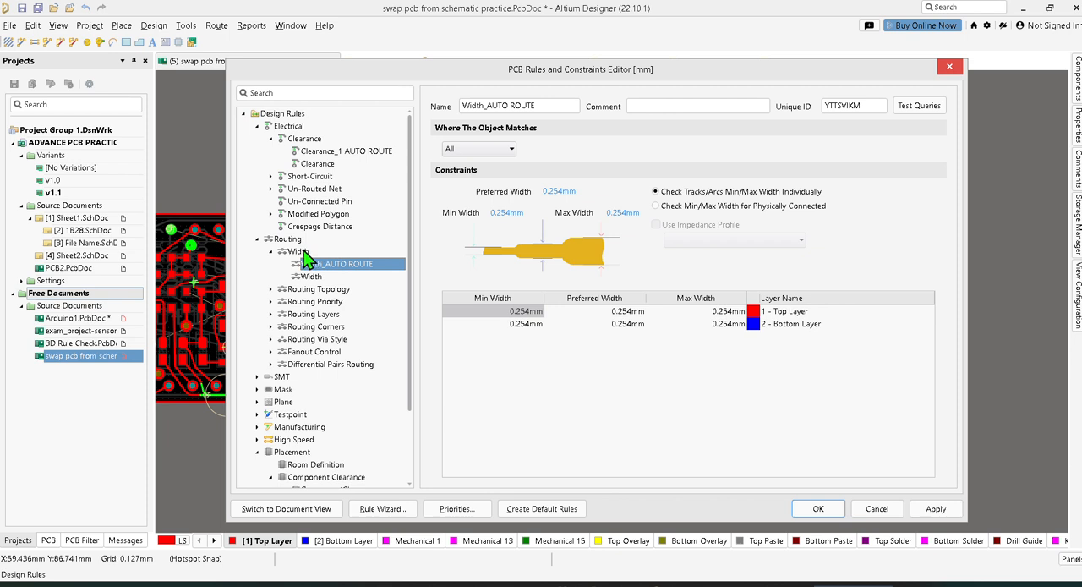
{"action": "right_click", "coordinate": [319, 252]}
{"action": "left_click", "coordinate": [340, 255]}
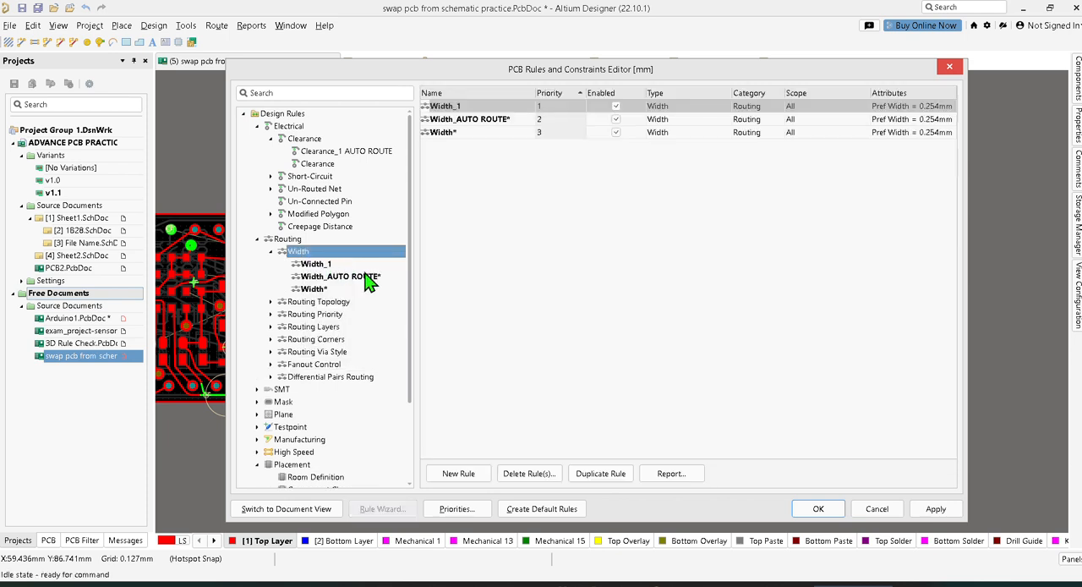
Rename the newest width rule as Width_1 FOR POWER and open its settings
{"action": "double_click", "coordinate": [474, 105]}
{"action": "key", "text": "Right"}
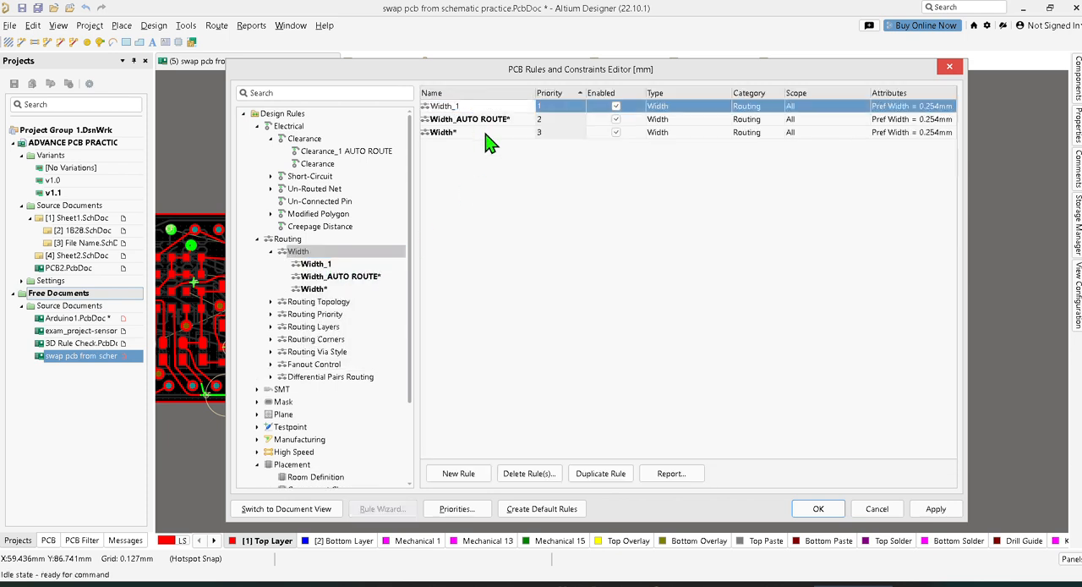
{"action": "type", "text": "FOR POWER"}
{"action": "key", "text": "Return"}
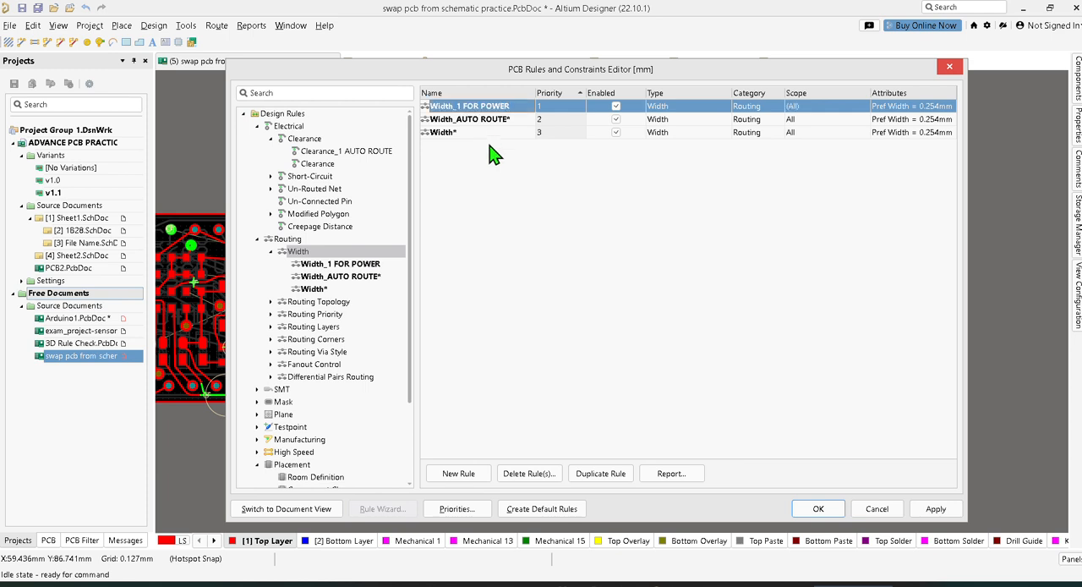
{"action": "left_click", "coordinate": [348, 265]}
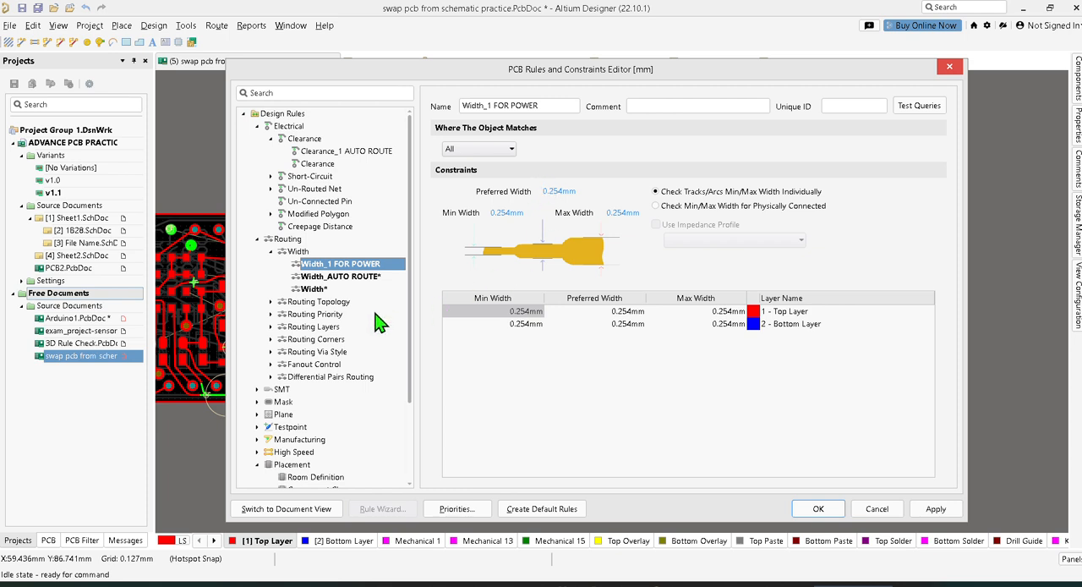
Add two new Routing Priority rules and open the settings of the newest one
{"action": "left_click", "coordinate": [271, 314]}
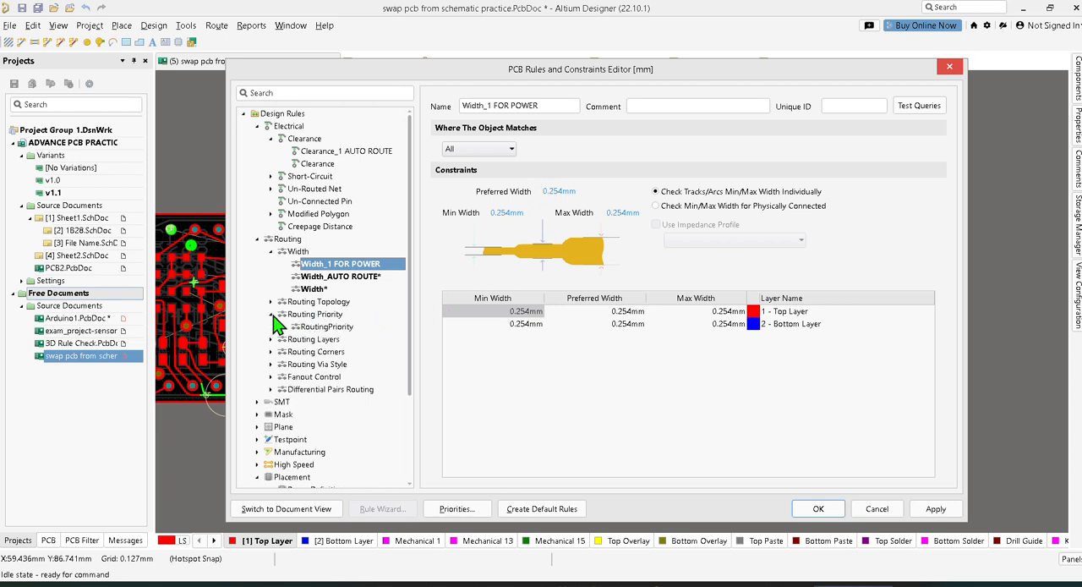
{"action": "right_click", "coordinate": [323, 314]}
{"action": "left_click", "coordinate": [338, 319]}
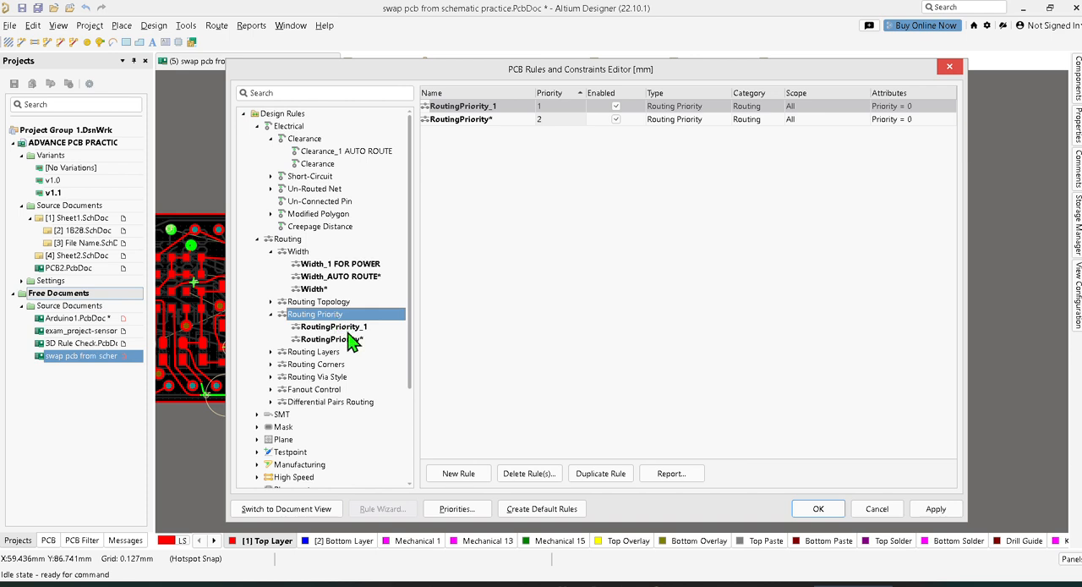
{"action": "right_click", "coordinate": [335, 318]}
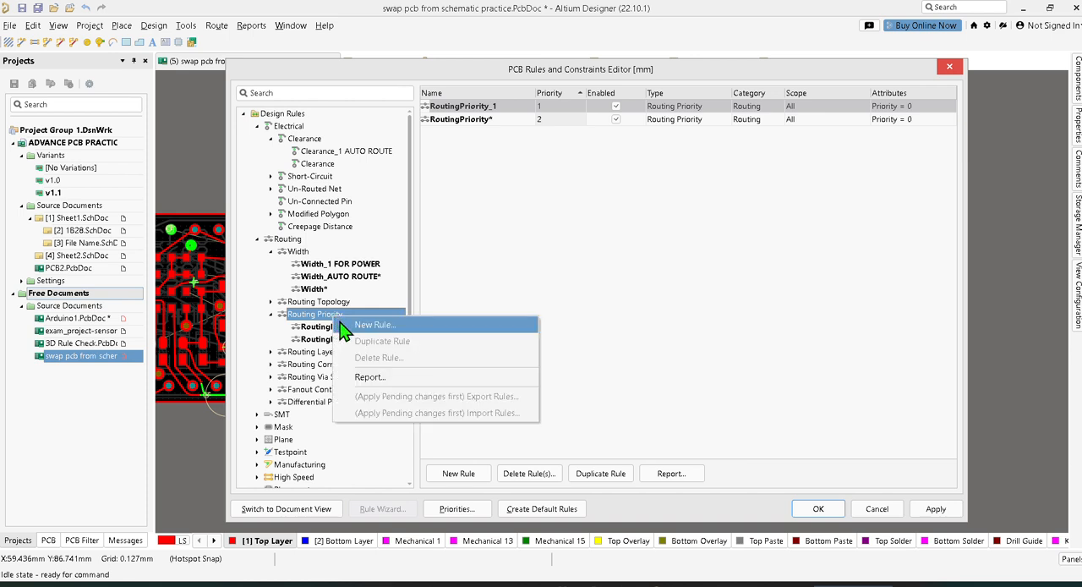
{"action": "left_click", "coordinate": [347, 326]}
{"action": "left_click", "coordinate": [352, 337]}
{"action": "left_click", "coordinate": [353, 326]}
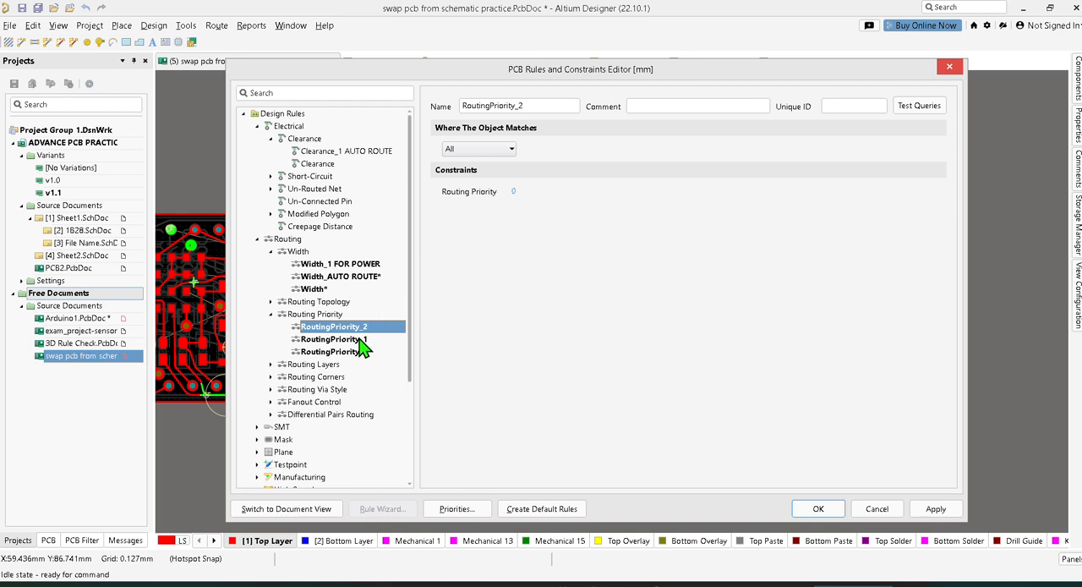
Set the RoutingPriority_2 rule's object match to Net Class with All Nets
{"action": "left_click", "coordinate": [506, 150]}
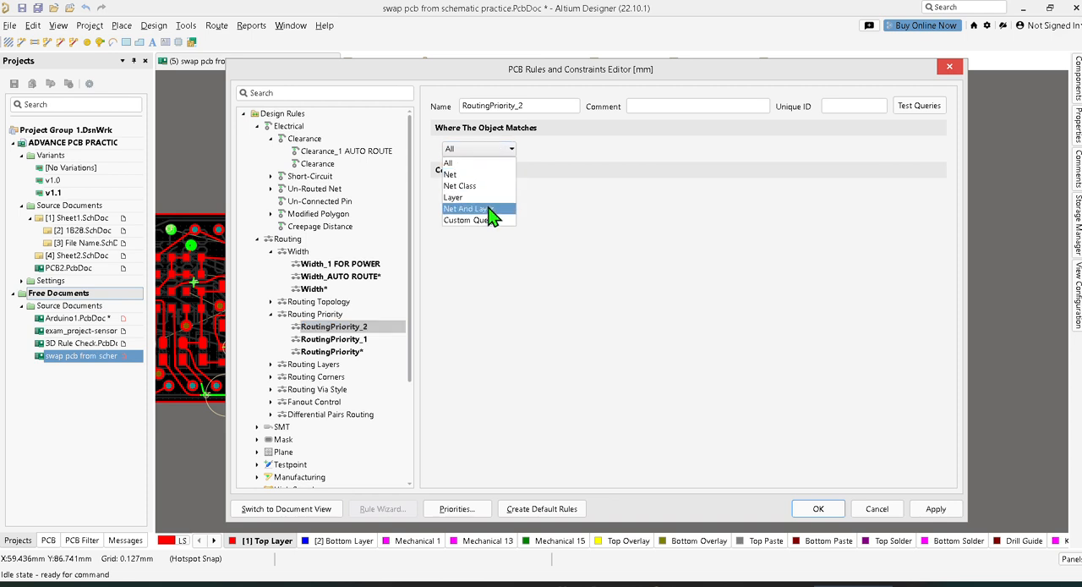
{"action": "left_click", "coordinate": [494, 186]}
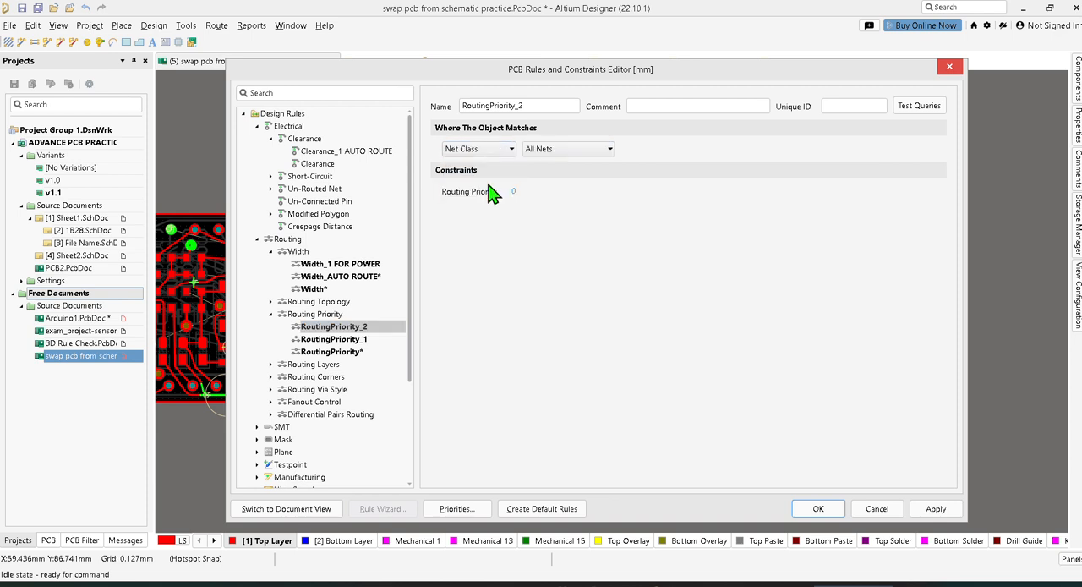
{"action": "left_click", "coordinate": [577, 154]}
{"action": "left_click", "coordinate": [577, 156]}
{"action": "left_click", "coordinate": [577, 154]}
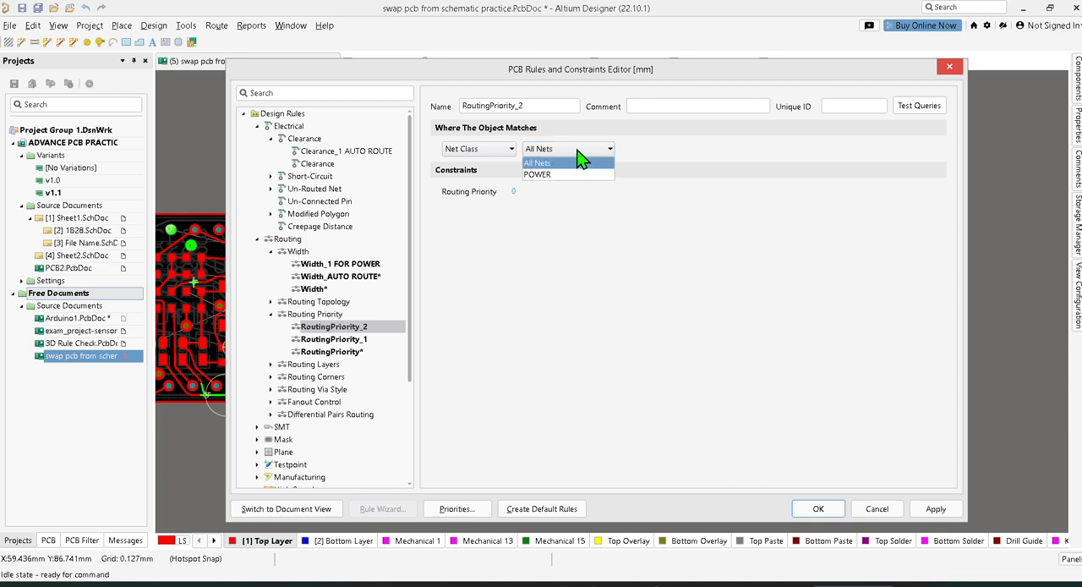
{"action": "left_click", "coordinate": [581, 162]}
{"action": "left_click", "coordinate": [357, 340]}
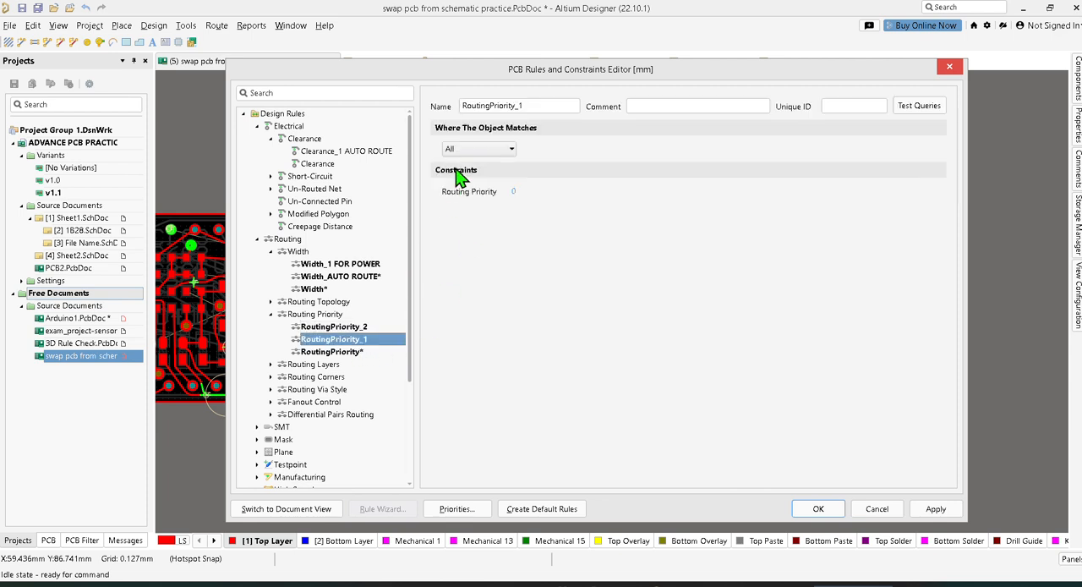
{"action": "left_click", "coordinate": [480, 150]}
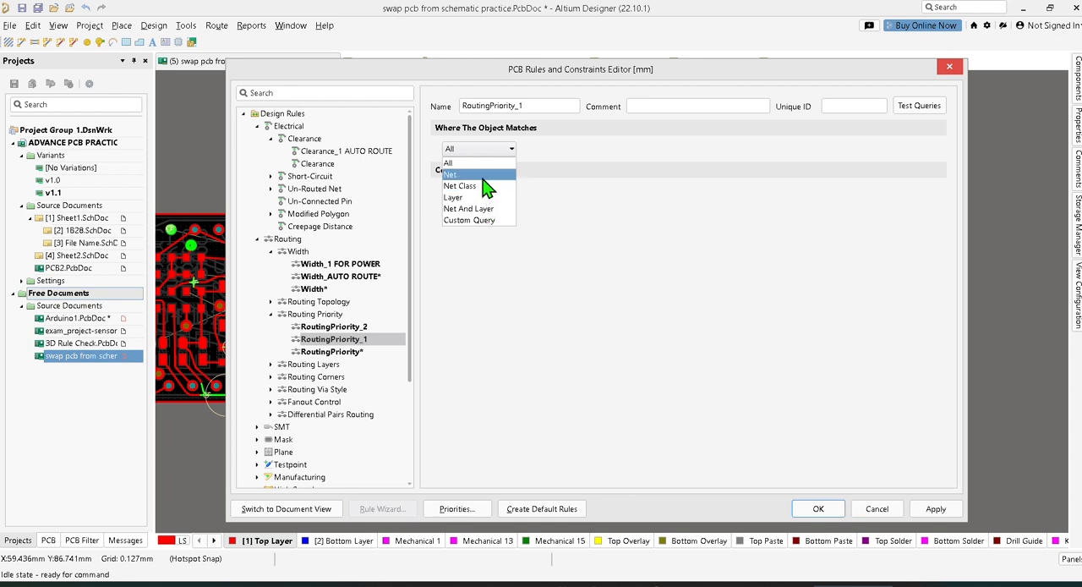
{"action": "left_click", "coordinate": [482, 175]}
{"action": "left_click", "coordinate": [544, 149]}
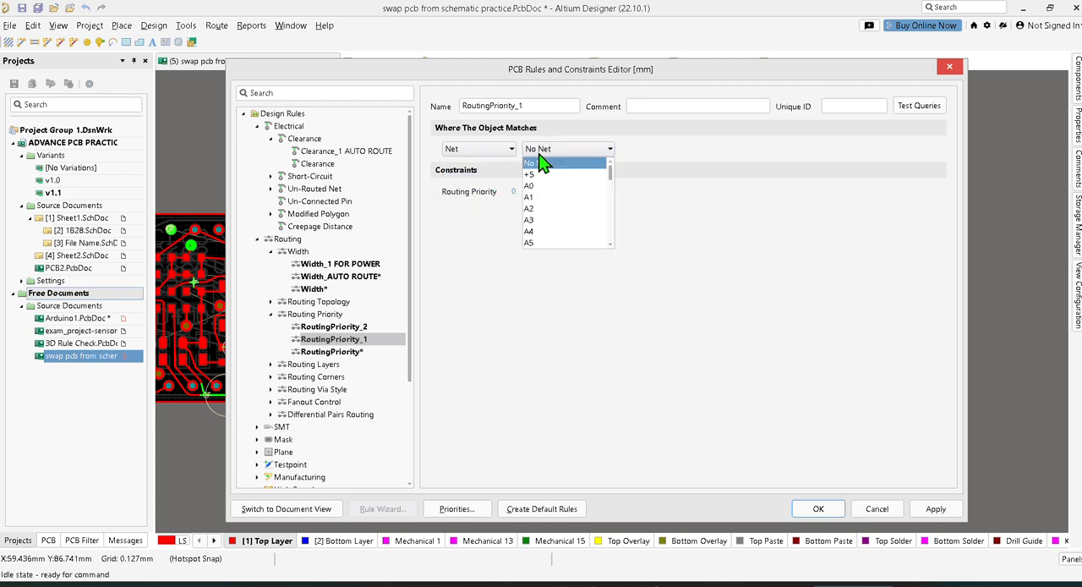
{"action": "left_click", "coordinate": [546, 149]}
{"action": "left_click", "coordinate": [486, 150]}
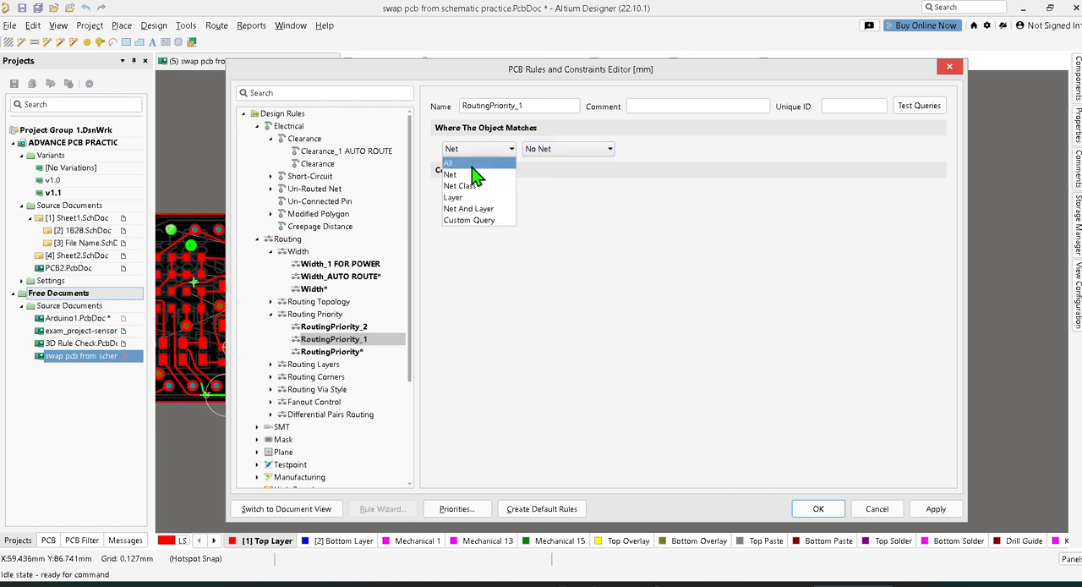
{"action": "left_click", "coordinate": [474, 163]}
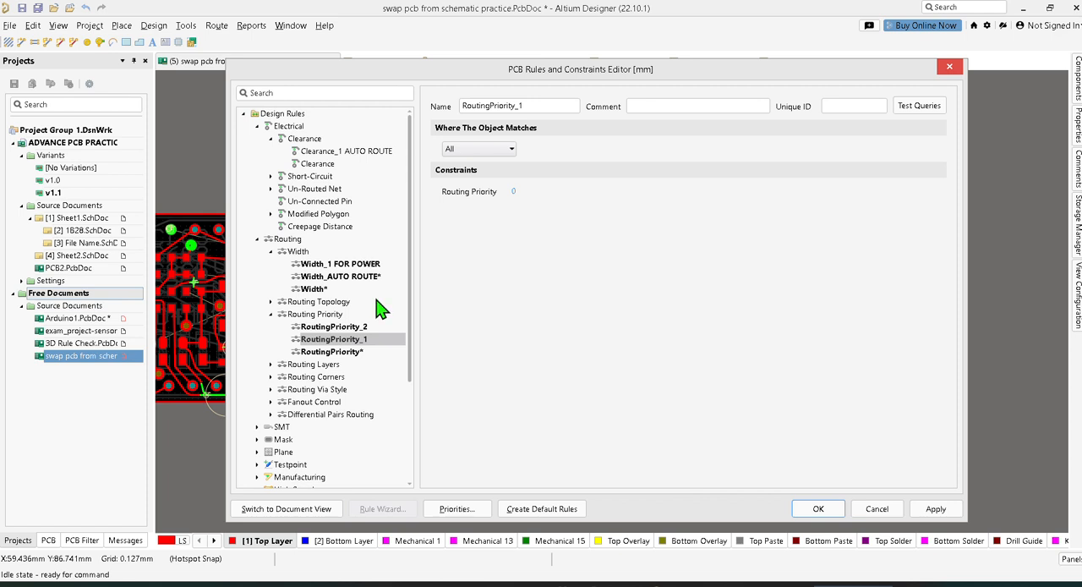
{"action": "left_click", "coordinate": [342, 149]}
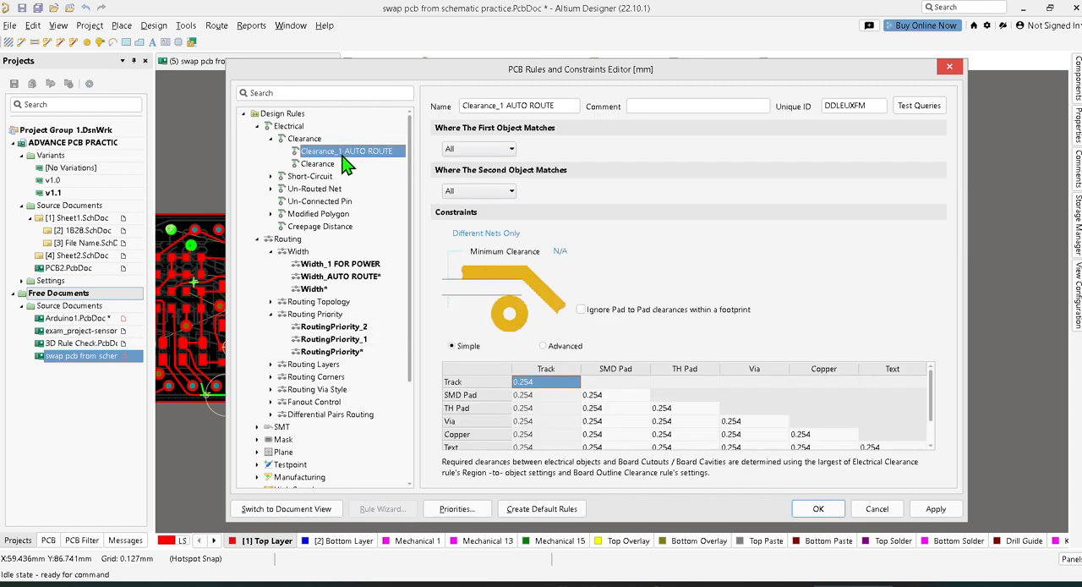
{"action": "left_click", "coordinate": [502, 150]}
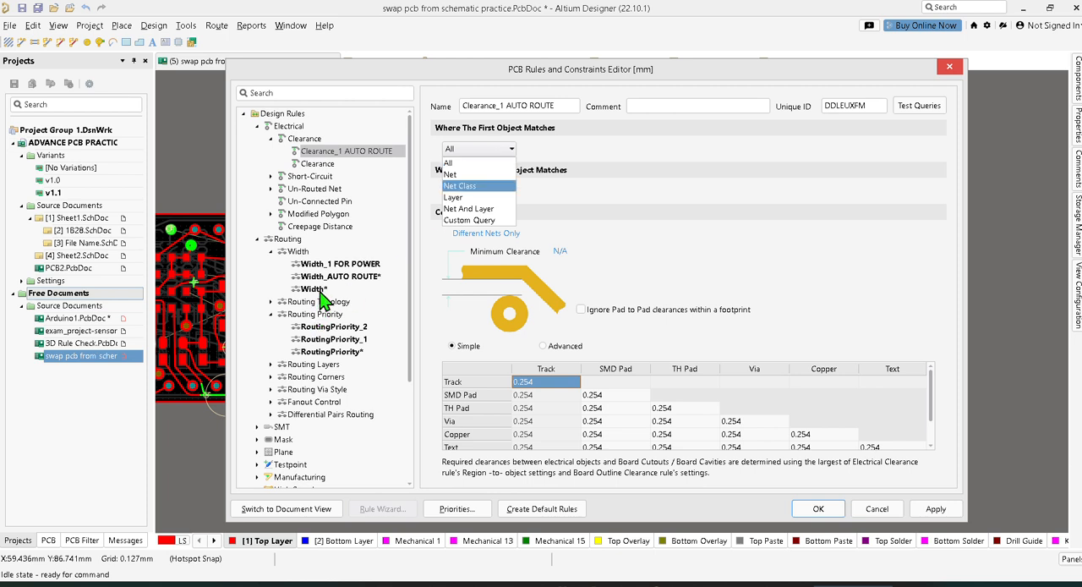
Open the Width_1 FOR POWER rule and set its object match to Net Class with POWER
{"action": "left_click", "coordinate": [352, 267]}
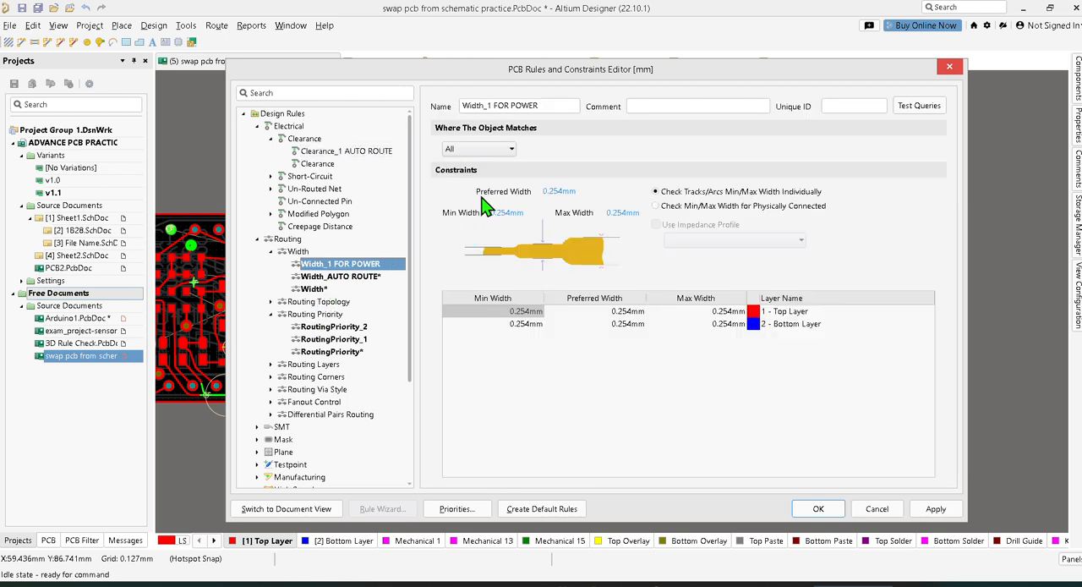
{"action": "left_click", "coordinate": [511, 149]}
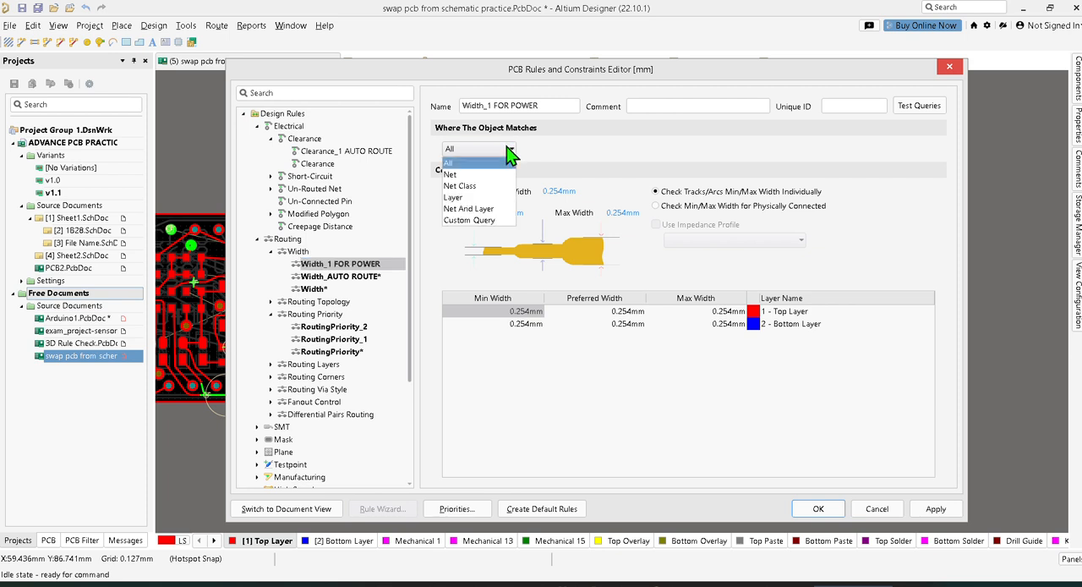
{"action": "left_click", "coordinate": [495, 222]}
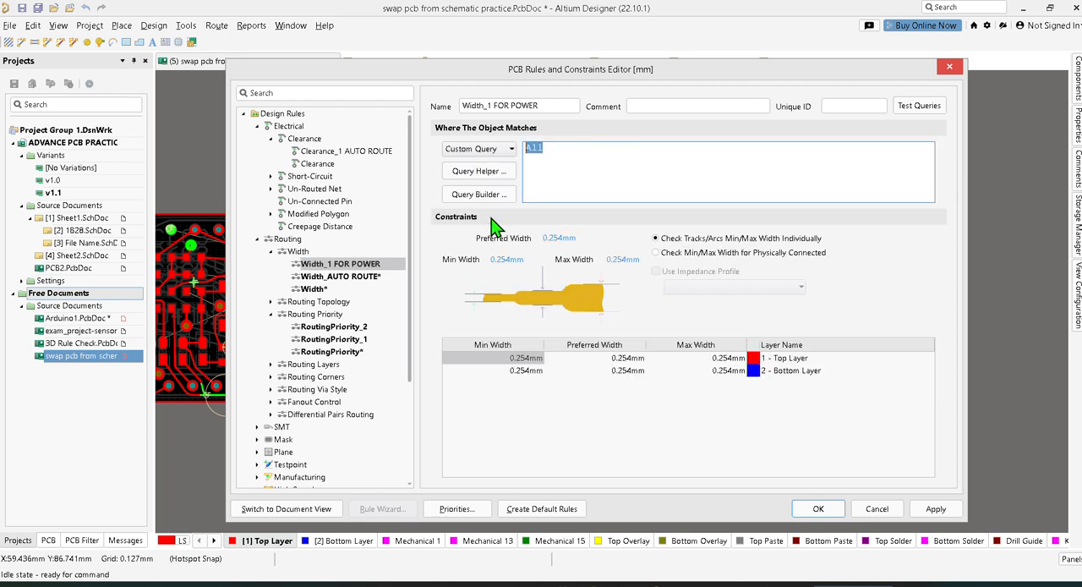
{"action": "left_click", "coordinate": [510, 149]}
{"action": "left_click", "coordinate": [485, 164]}
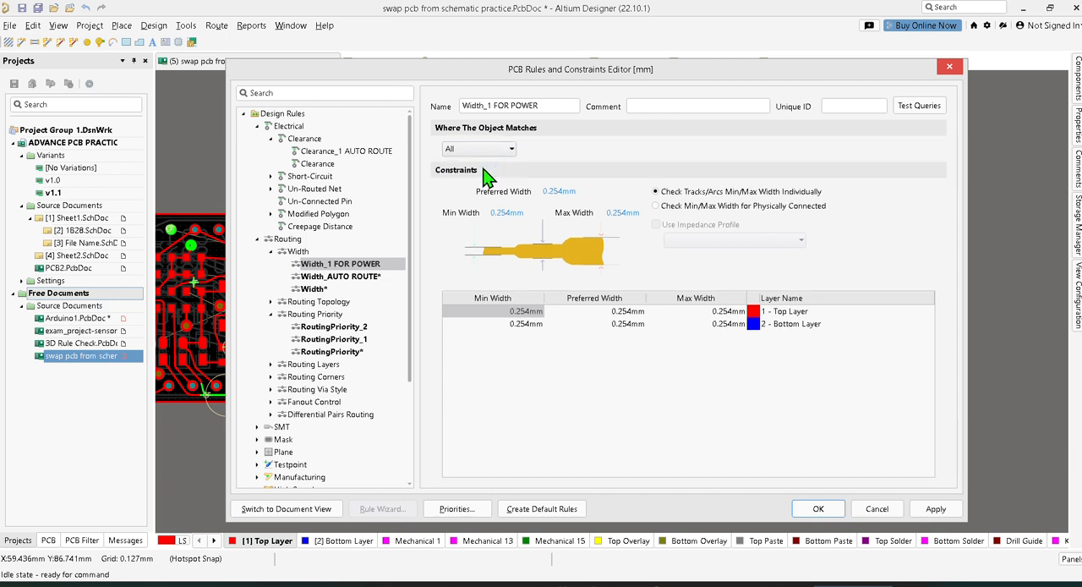
{"action": "left_click", "coordinate": [511, 149]}
{"action": "left_click", "coordinate": [488, 175]}
{"action": "left_click", "coordinate": [510, 149]}
{"action": "left_click", "coordinate": [480, 186]}
{"action": "left_click", "coordinate": [553, 150]}
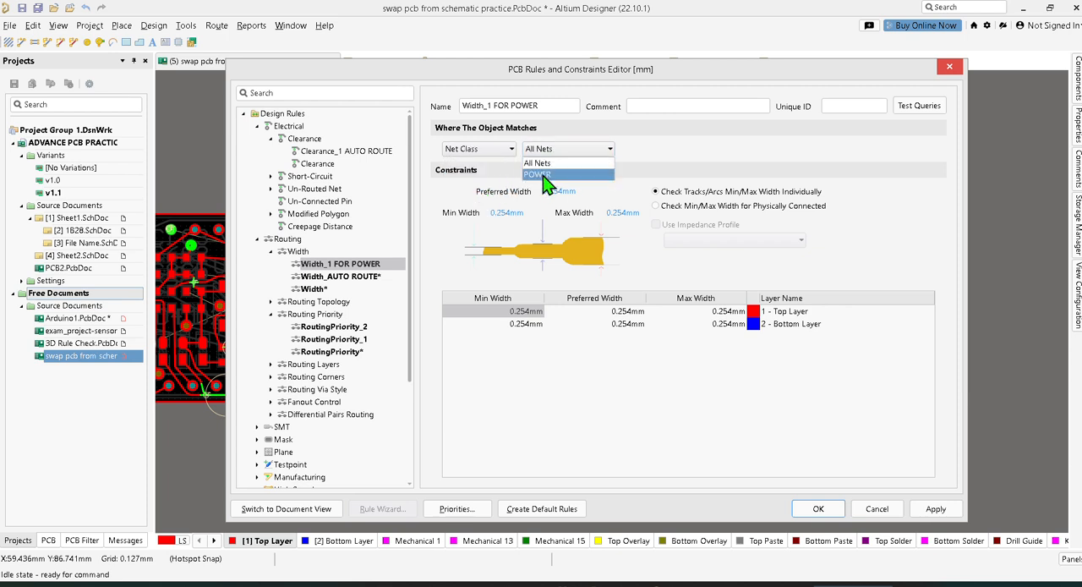
{"action": "left_click", "coordinate": [549, 176]}
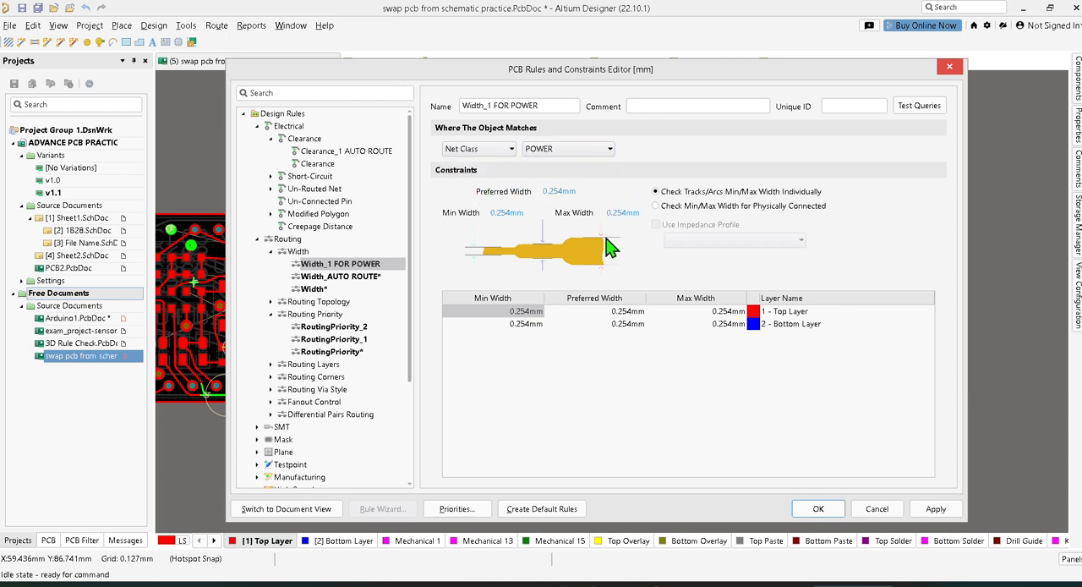
Set the POWER width rule to preferred width 2 mm, max width 2 mm and min width 1 mm, and apply the changes
{"action": "double_click", "coordinate": [560, 191]}
{"action": "type", "text": "2"}
{"action": "key", "text": "Return"}
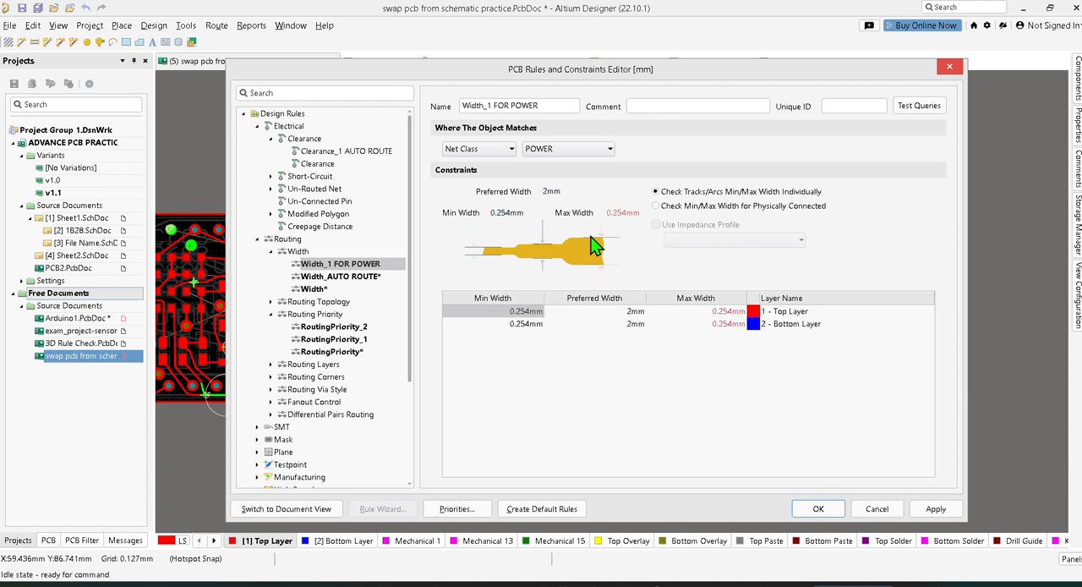
{"action": "left_click", "coordinate": [632, 213]}
{"action": "type", "text": "2"}
{"action": "left_click", "coordinate": [512, 216]}
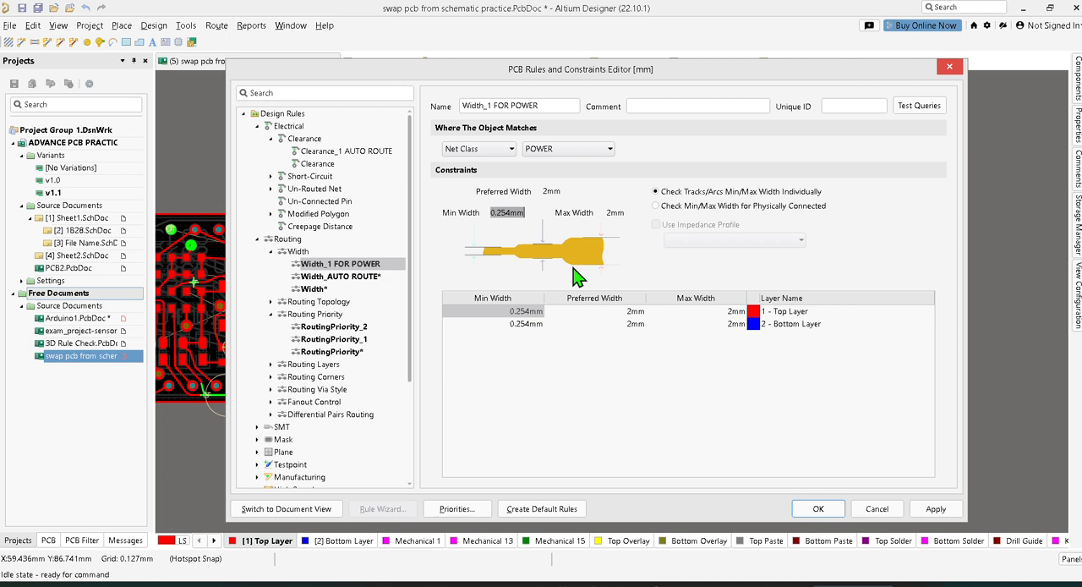
{"action": "type", "text": "1"}
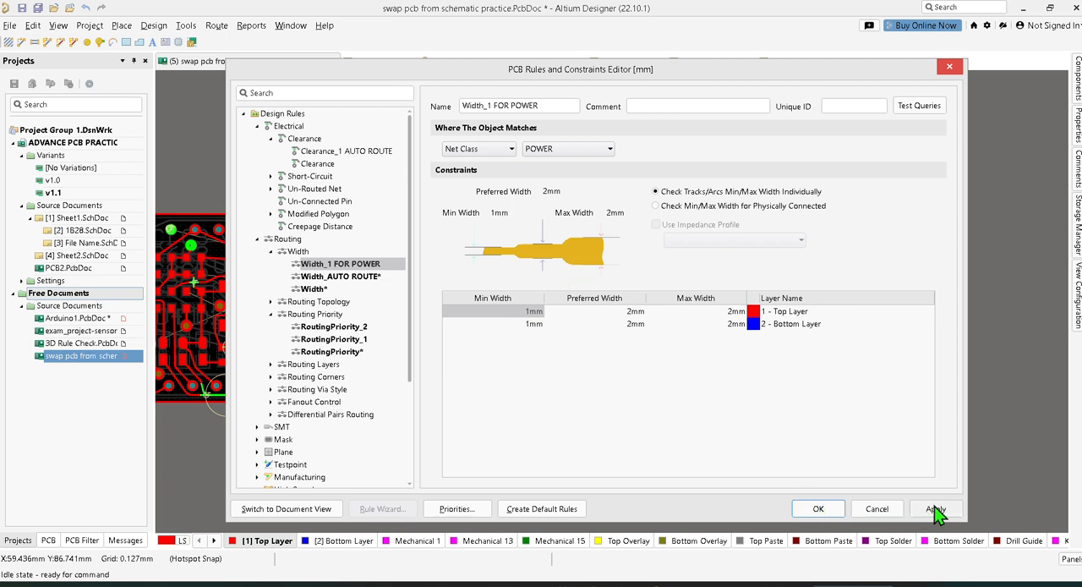
{"action": "left_click", "coordinate": [934, 508]}
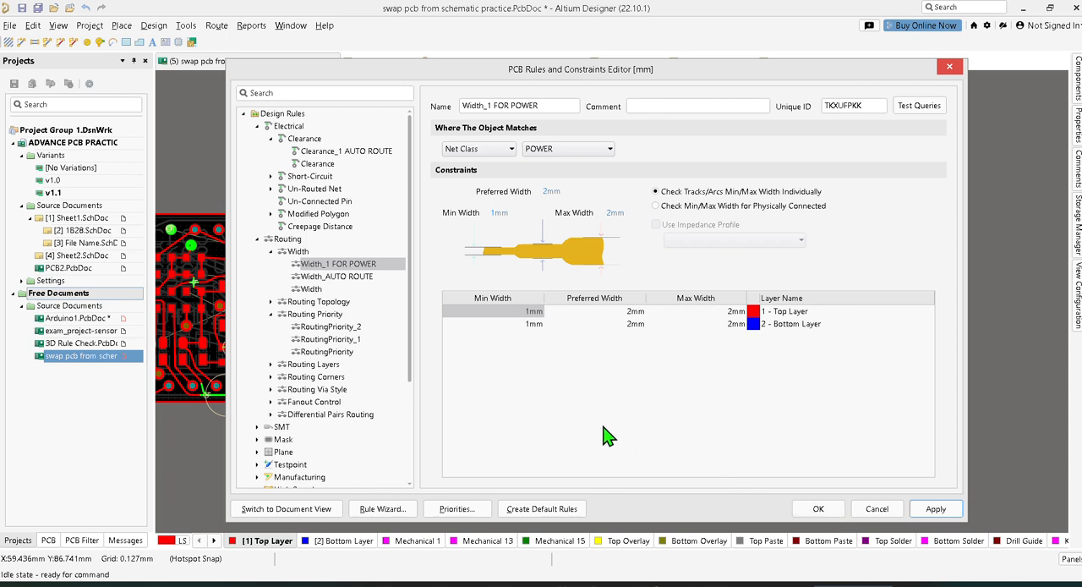
Add a new rule under Routing Layers, rename it RoutingLayers_GND and apply it
{"action": "left_click", "coordinate": [284, 365]}
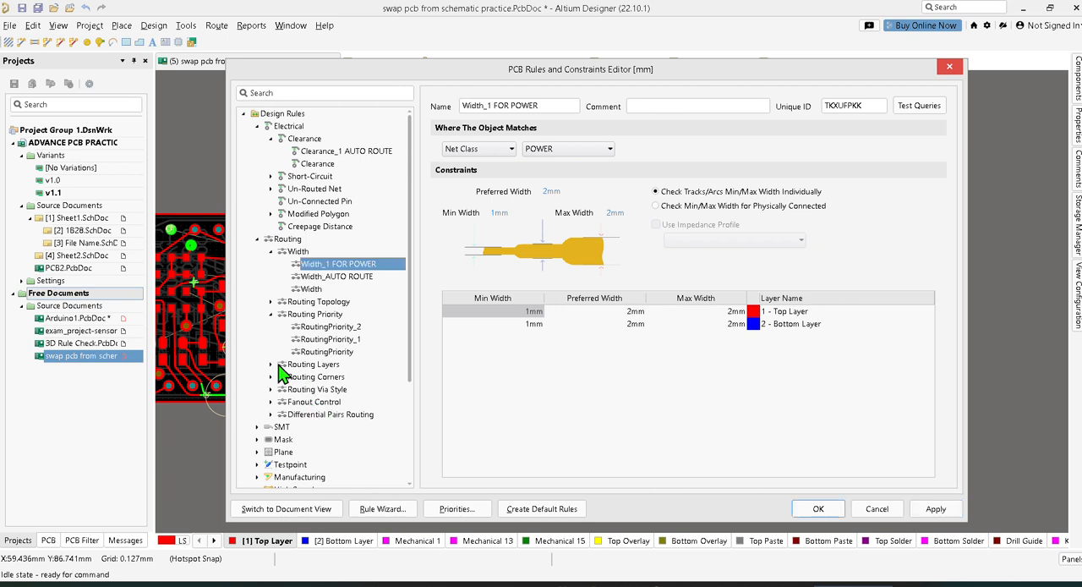
{"action": "left_click", "coordinate": [270, 364]}
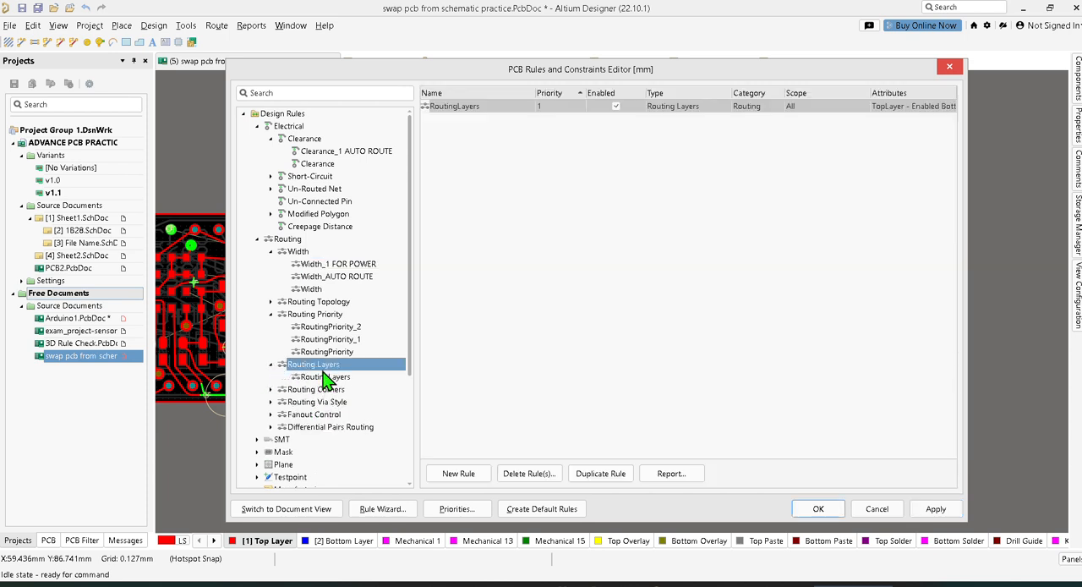
{"action": "right_click", "coordinate": [323, 374]}
{"action": "left_click", "coordinate": [348, 377]}
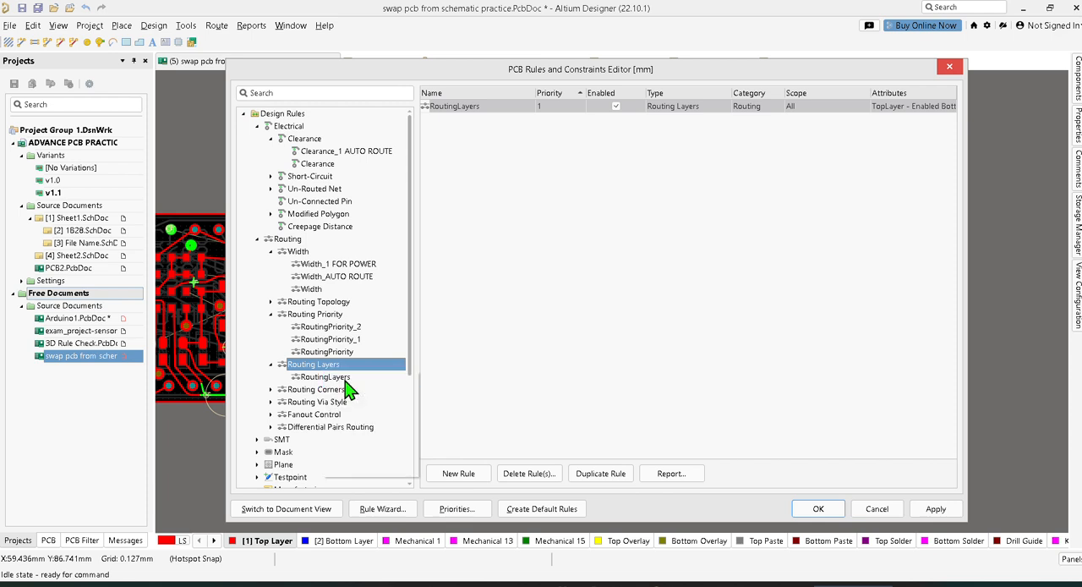
{"action": "left_click", "coordinate": [510, 112]}
{"action": "left_click", "coordinate": [509, 108]}
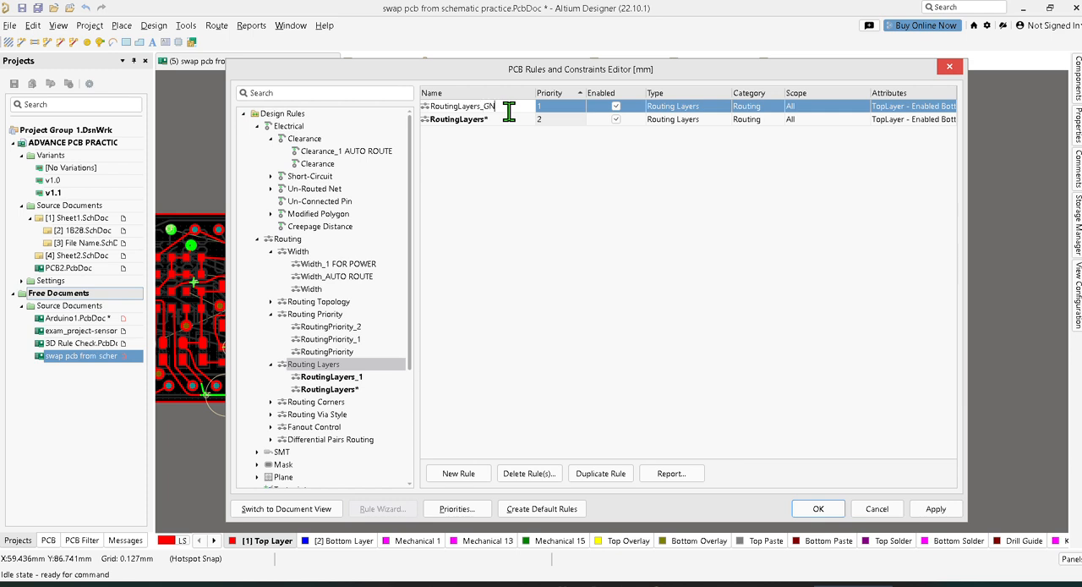
{"action": "key", "text": "Return"}
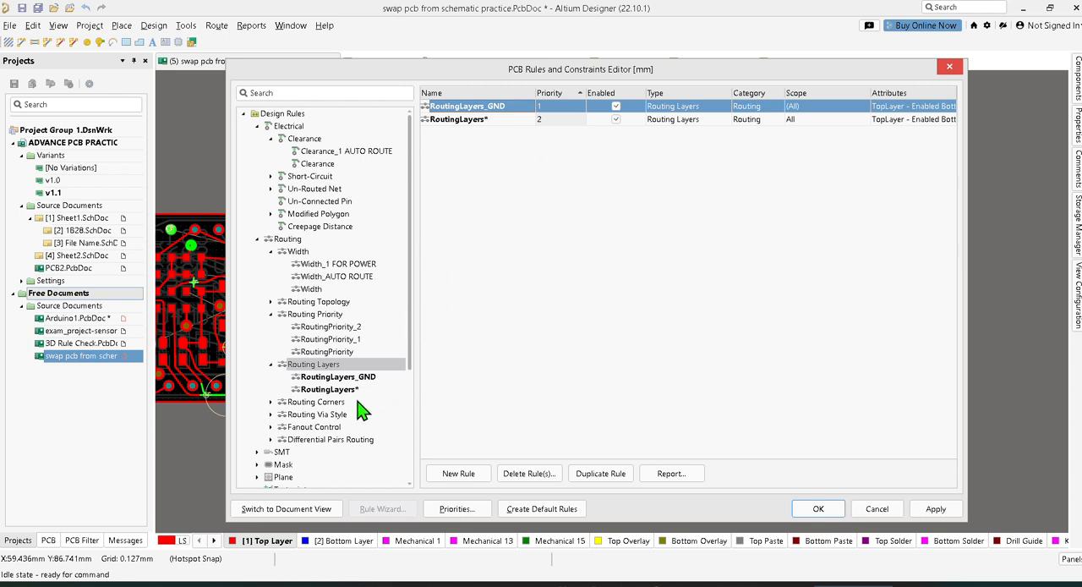
{"action": "left_click", "coordinate": [935, 508]}
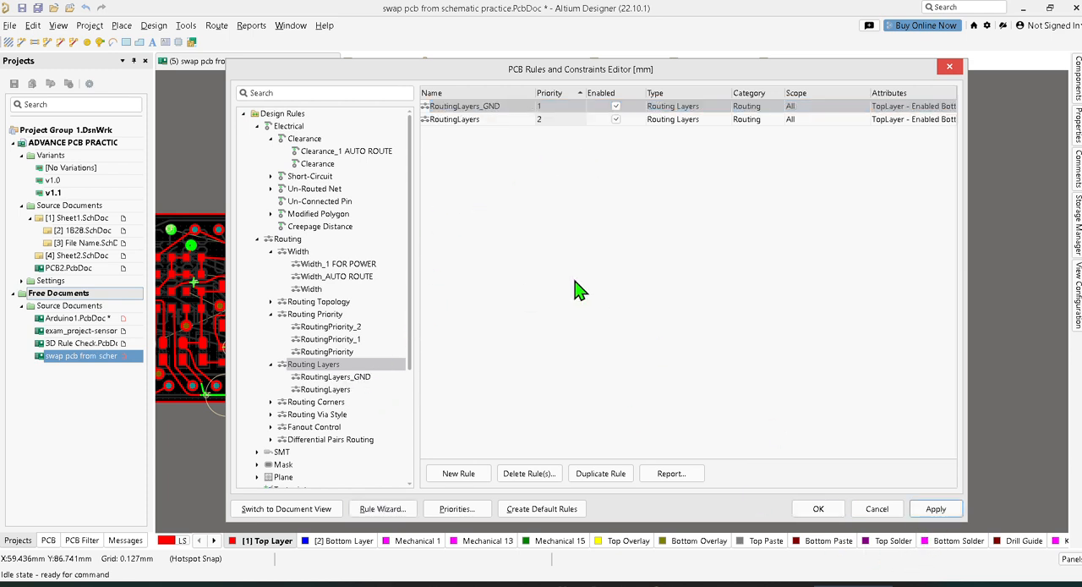
Open the settings of the RoutingLayers_GND rule and set its object match type to Net
{"action": "left_click", "coordinate": [487, 108]}
{"action": "double_click", "coordinate": [486, 108]}
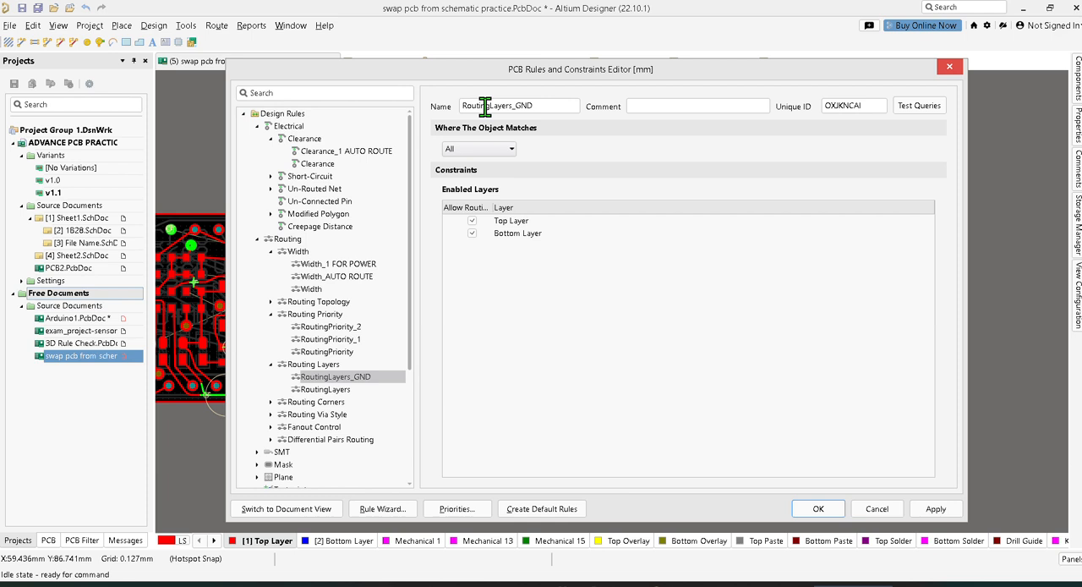
{"action": "left_click", "coordinate": [509, 149]}
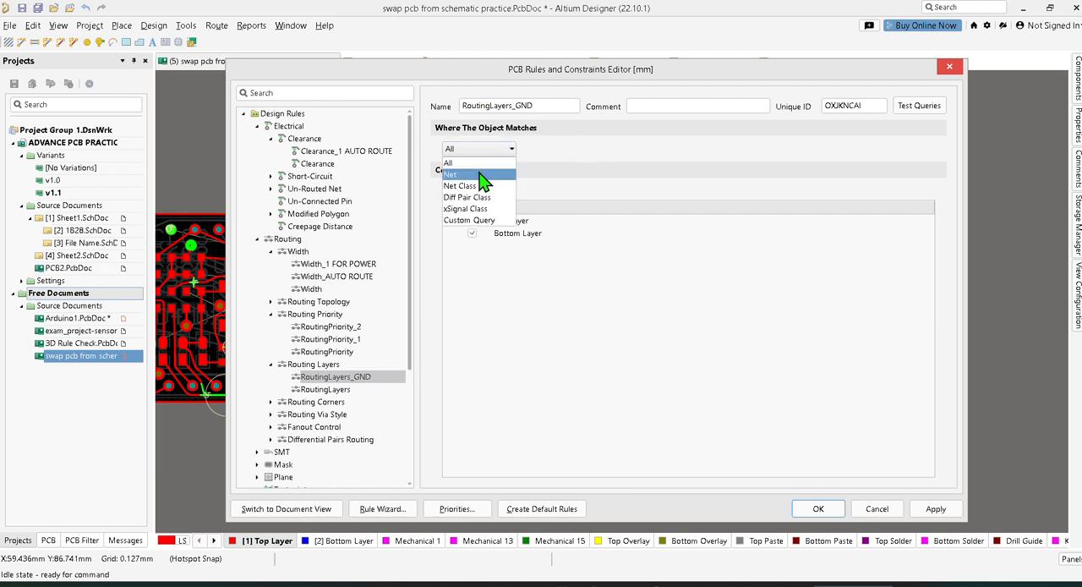
{"action": "left_click", "coordinate": [478, 174]}
{"action": "left_click", "coordinate": [551, 150]}
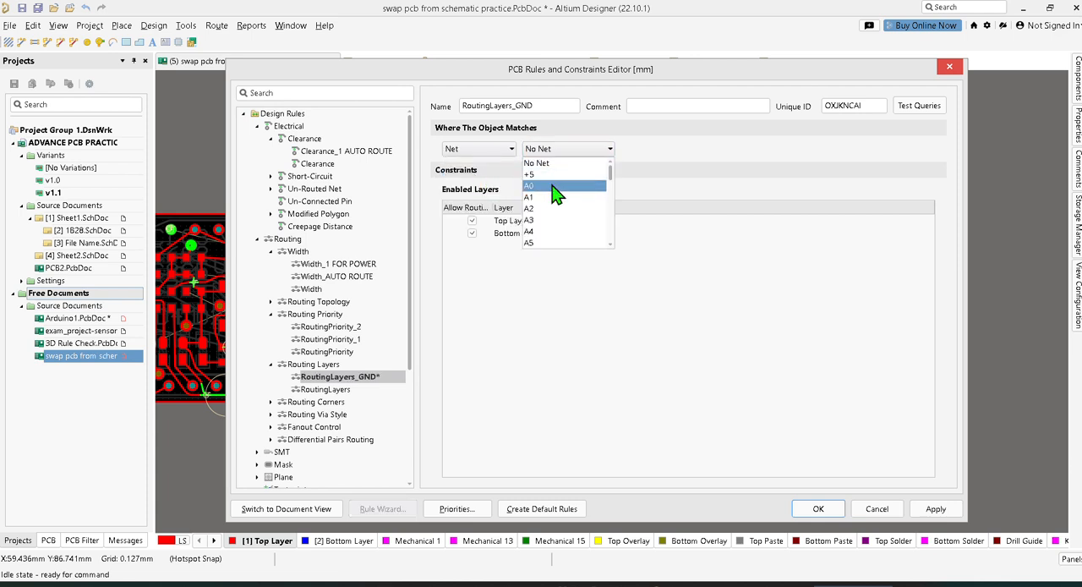
{"action": "scroll", "coordinate": [555, 222], "scroll_direction": "down", "scroll_amount": 1}
{"action": "scroll", "coordinate": [554, 223], "scroll_direction": "down", "scroll_amount": 5}
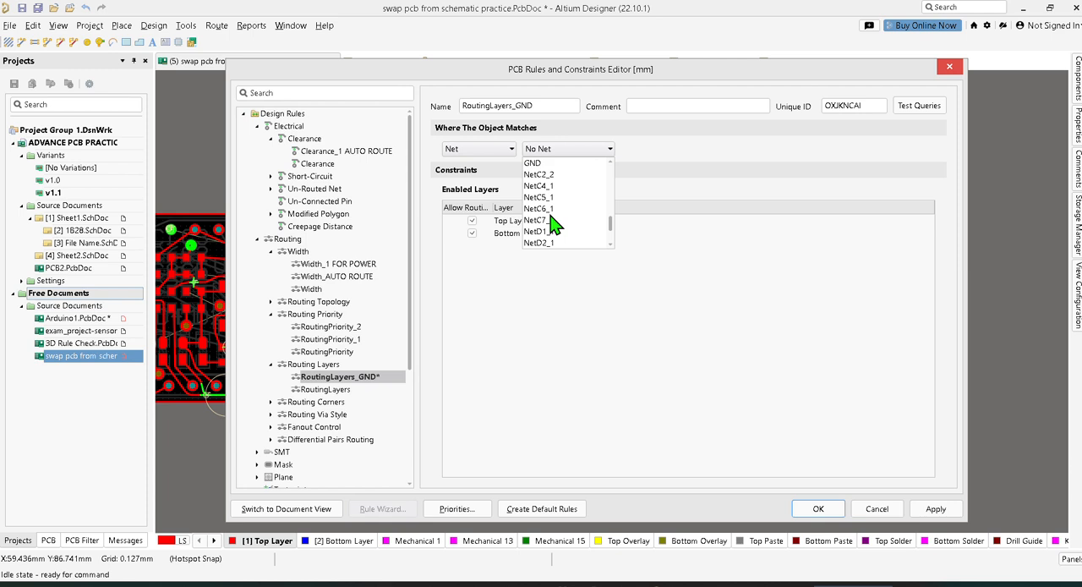
{"action": "left_click", "coordinate": [697, 184]}
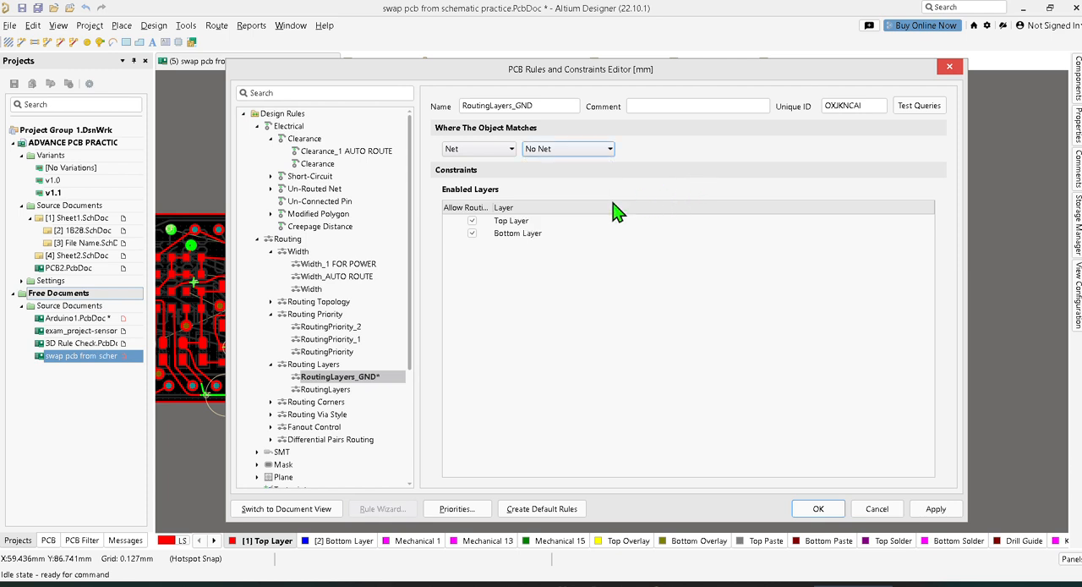
Disallow routing on Top Layer and Bottom Layer in the RoutingLayers_GND rule, select the GND net as its match and apply
{"action": "left_click", "coordinate": [472, 220]}
{"action": "left_click", "coordinate": [472, 233]}
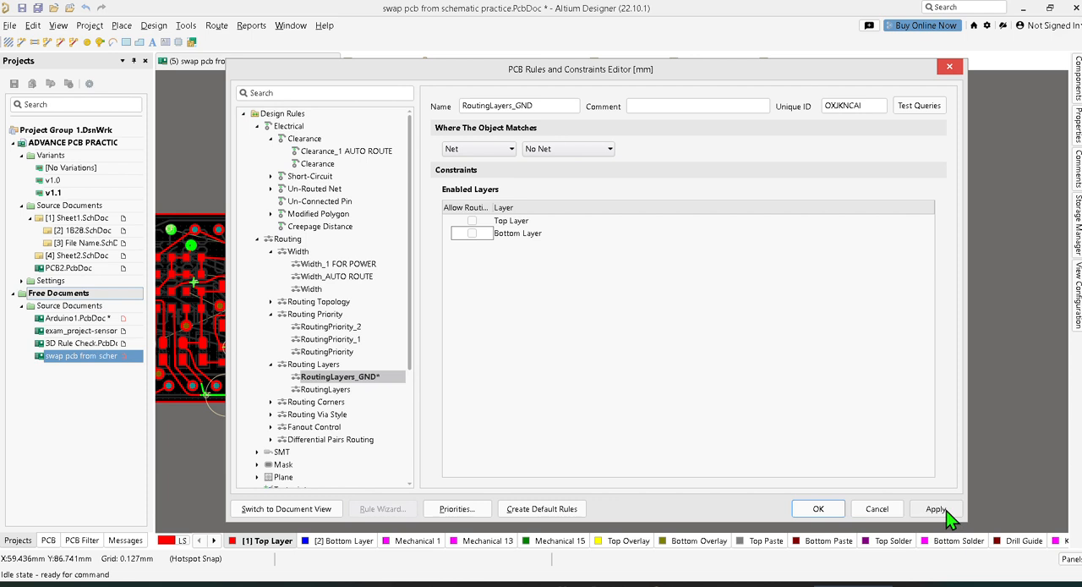
{"action": "left_click", "coordinate": [586, 149]}
{"action": "type", "text": "GND"}
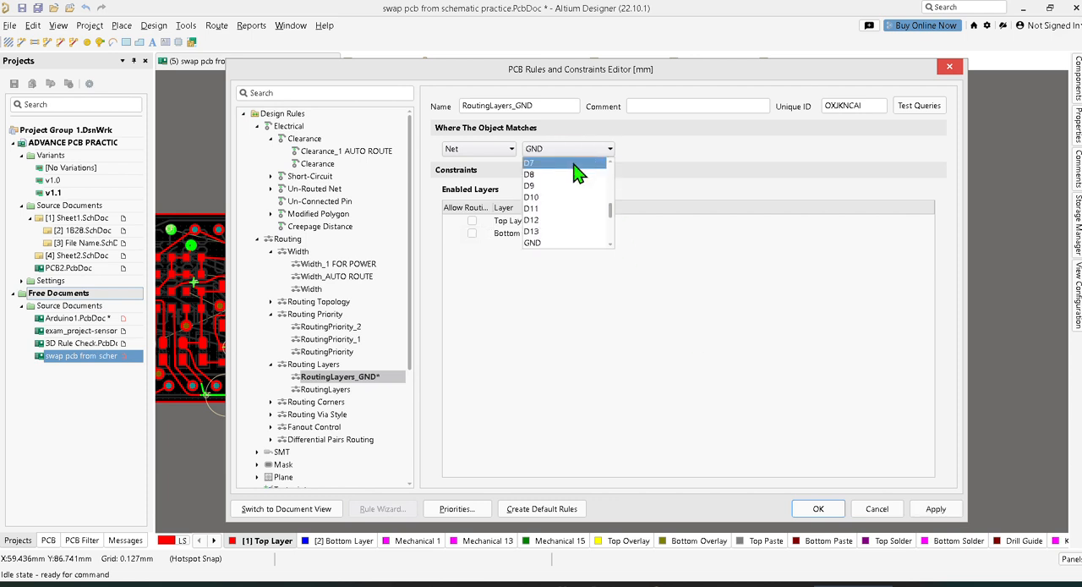
{"action": "left_click", "coordinate": [551, 244]}
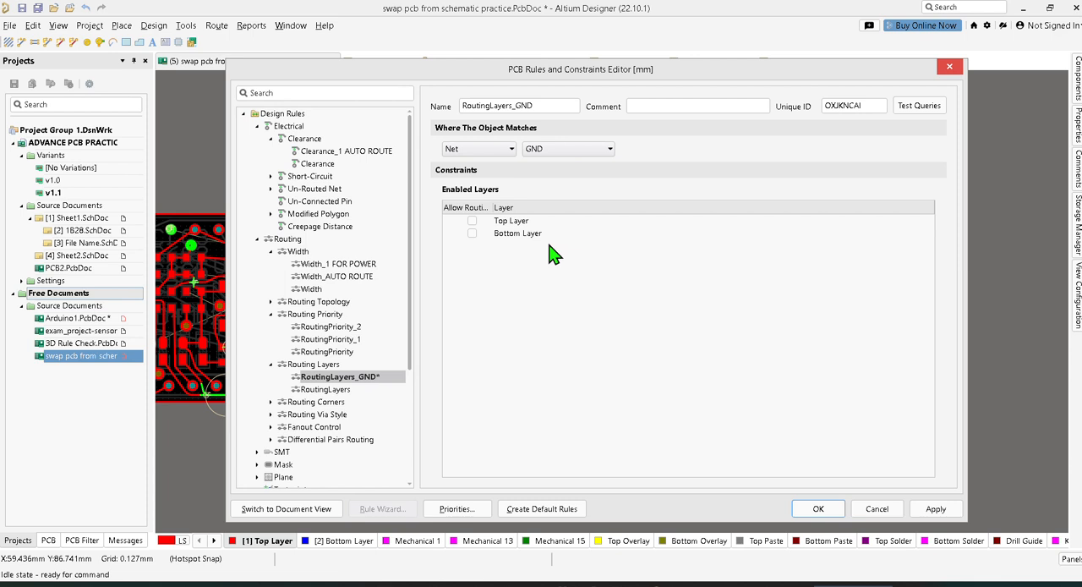
{"action": "left_click", "coordinate": [935, 509]}
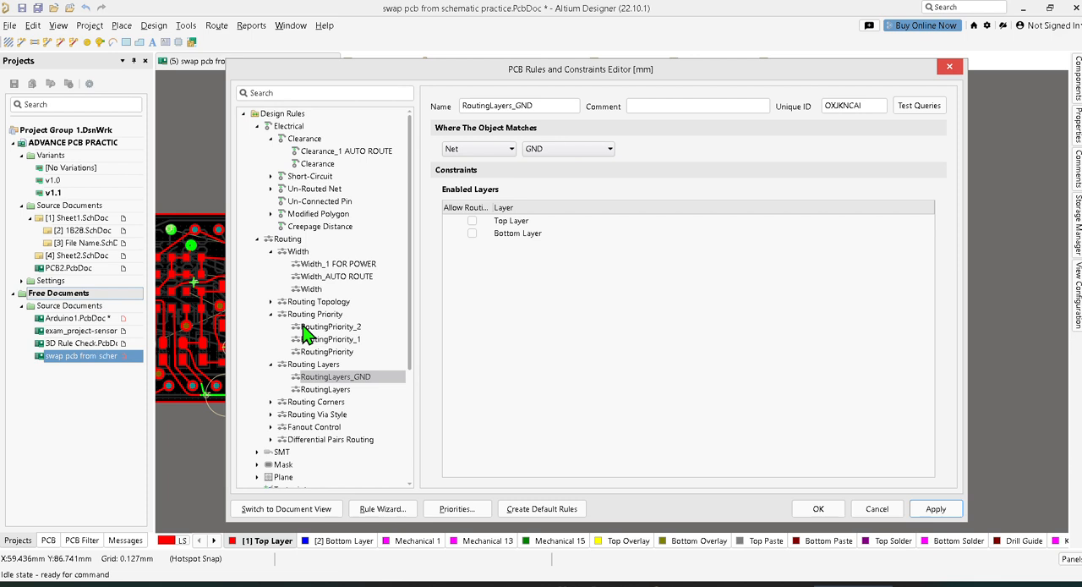
Add a new rule under Routing Via Style
{"action": "scroll", "coordinate": [320, 414], "scroll_direction": "down", "scroll_amount": 1}
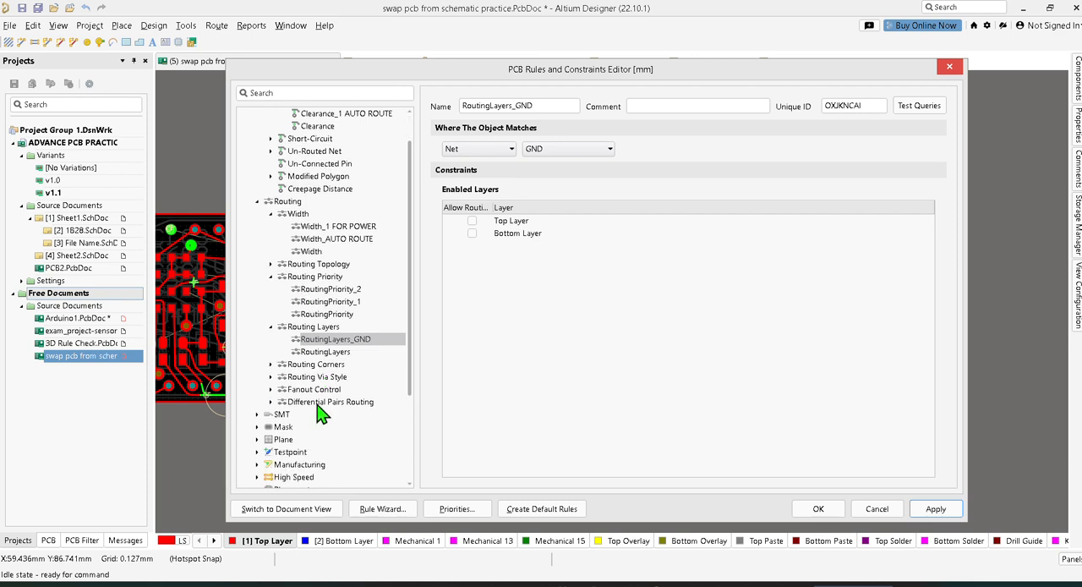
{"action": "left_click", "coordinate": [292, 379]}
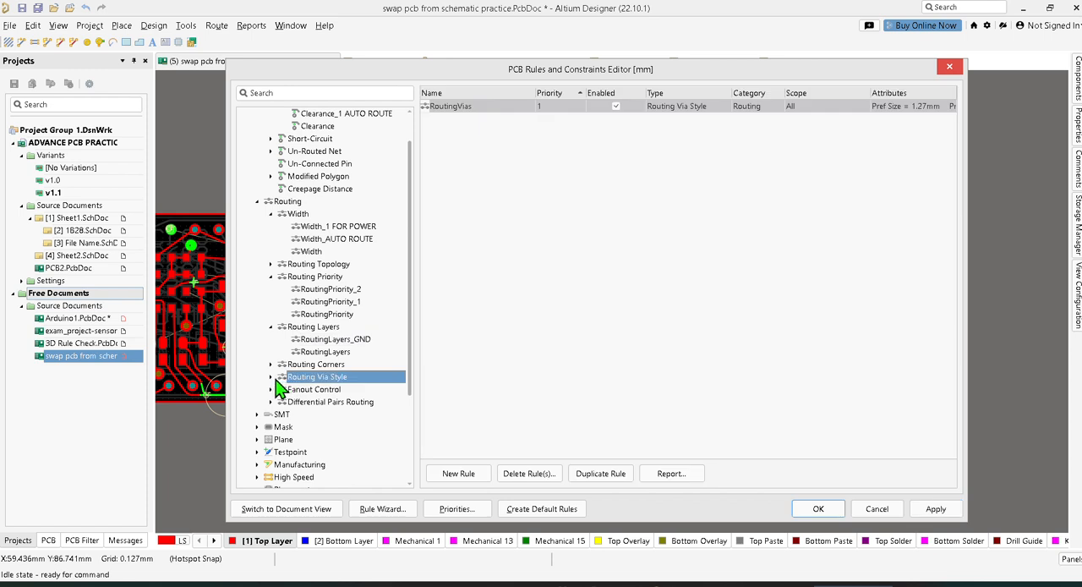
{"action": "left_click", "coordinate": [271, 377]}
{"action": "right_click", "coordinate": [323, 379]}
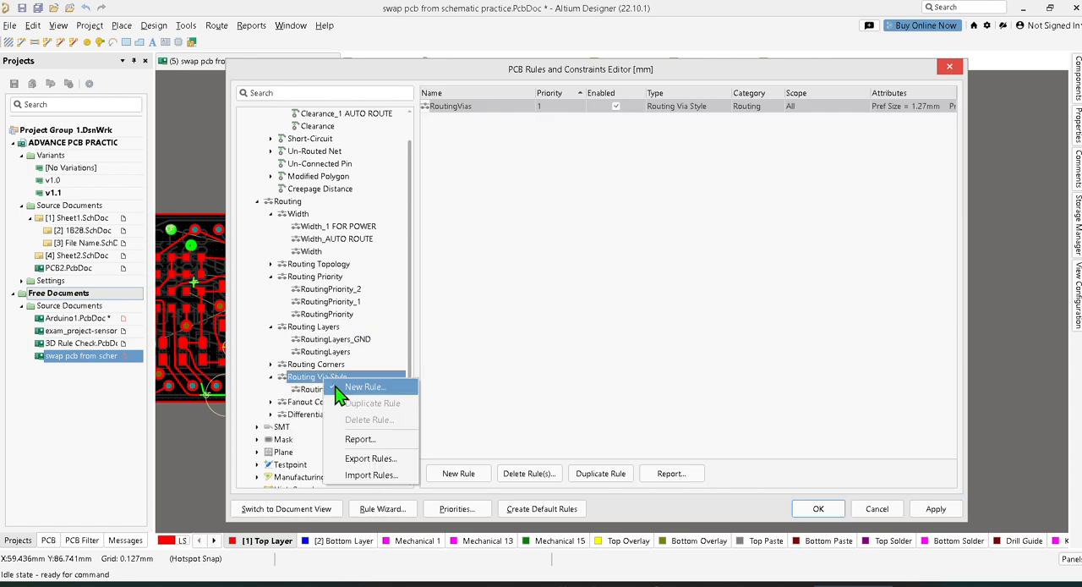
{"action": "left_click", "coordinate": [336, 386]}
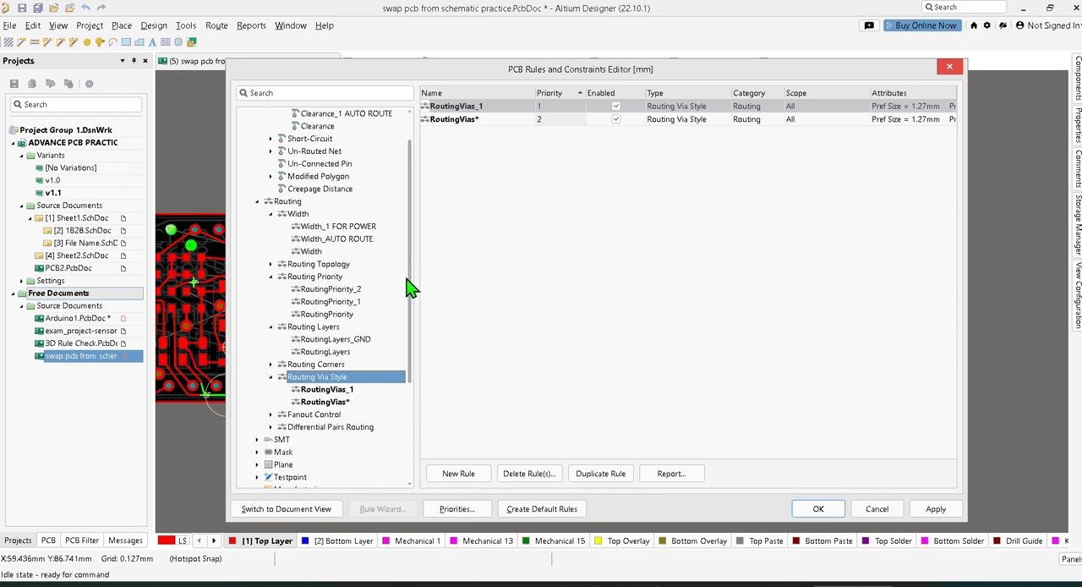
Open the new RoutingVias_1 rule, apply the rule changes and close the PCB rules editor
{"action": "left_click", "coordinate": [354, 392]}
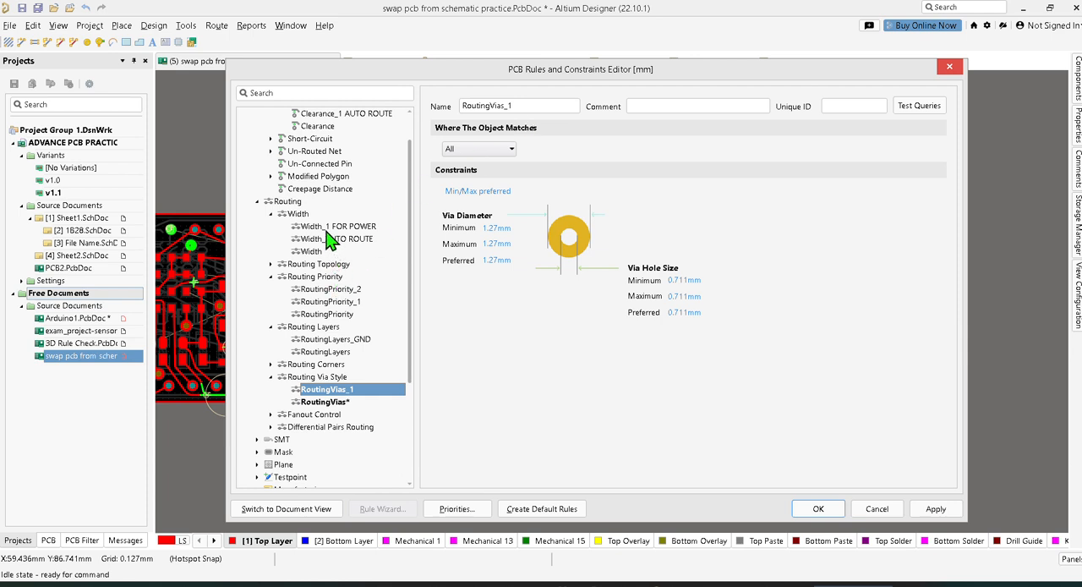
{"action": "scroll", "coordinate": [331, 241], "scroll_direction": "up", "scroll_amount": 2}
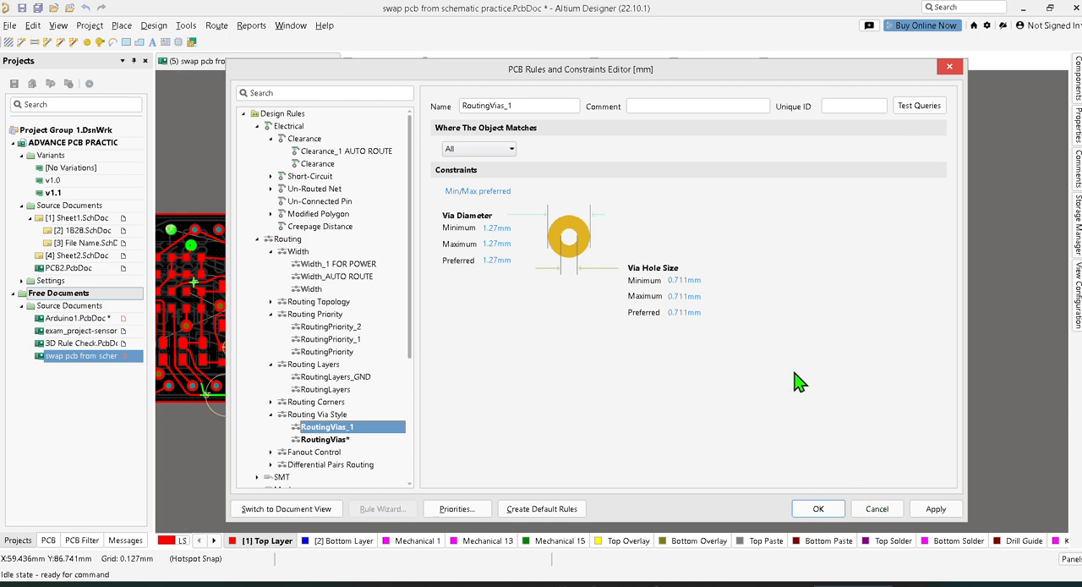
{"action": "left_click", "coordinate": [934, 508]}
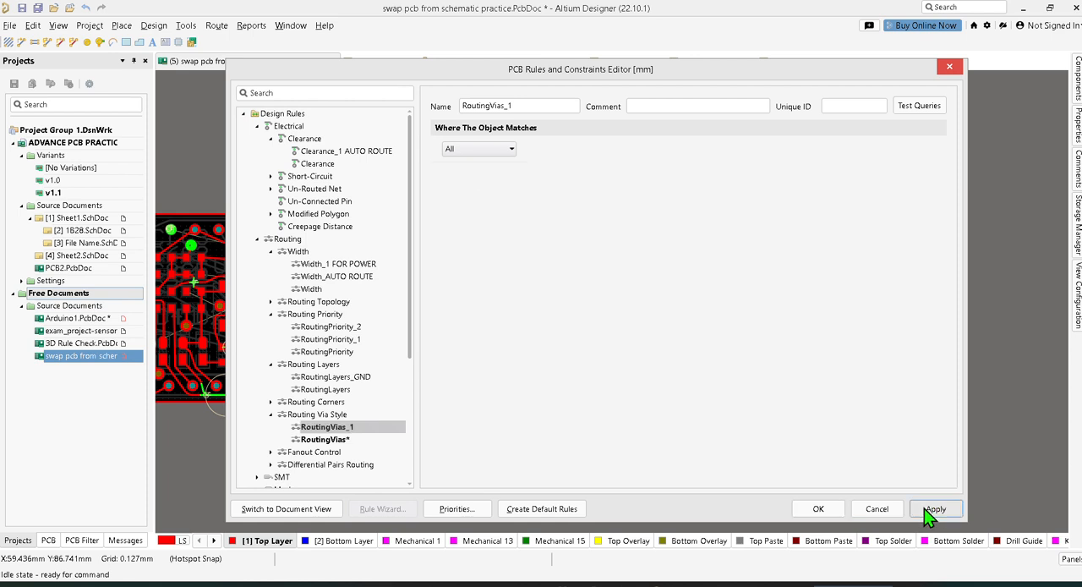
{"action": "left_click", "coordinate": [828, 509]}
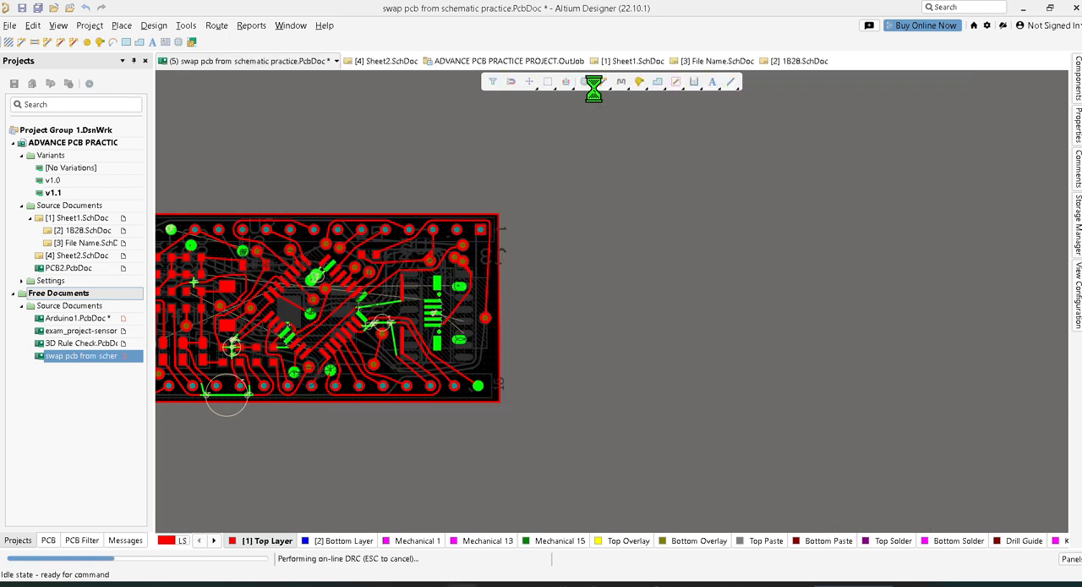
Open the preferences and examine the general PCB Editor settings and the System general and Account Management settings
{"action": "left_click", "coordinate": [987, 25]}
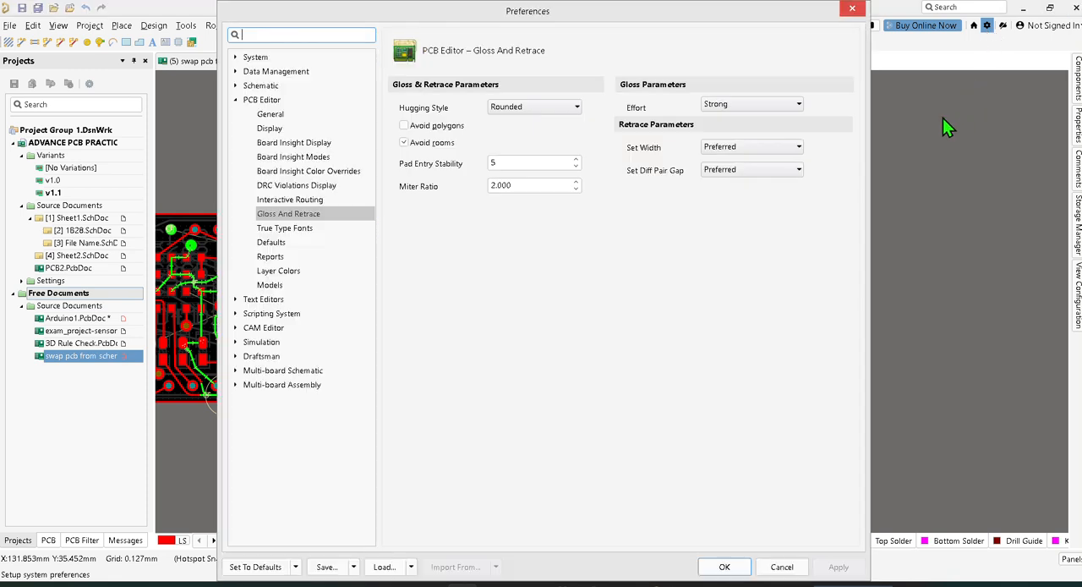
{"action": "double_click", "coordinate": [247, 100]}
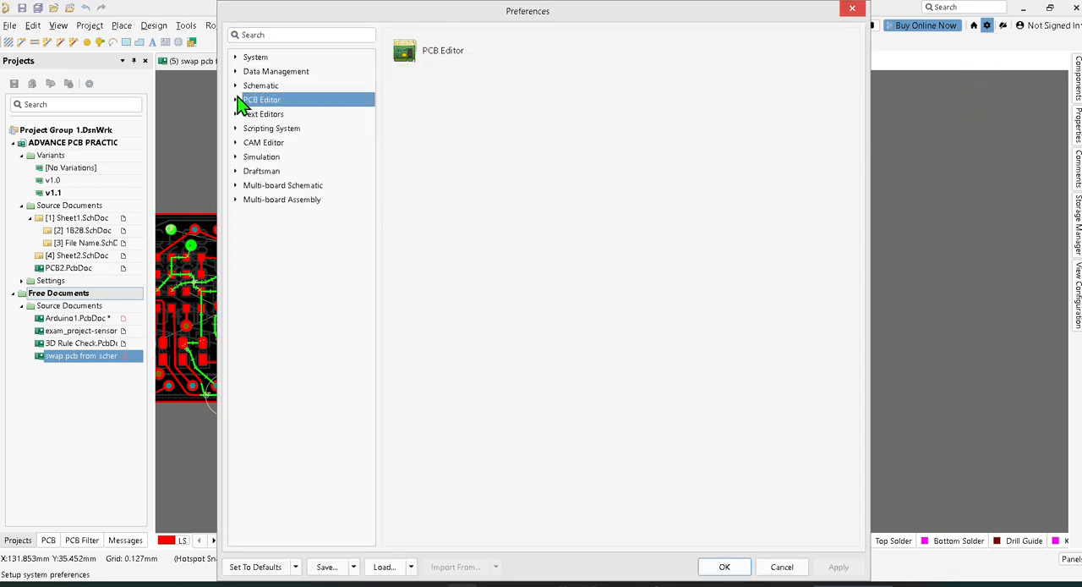
{"action": "left_click", "coordinate": [240, 100]}
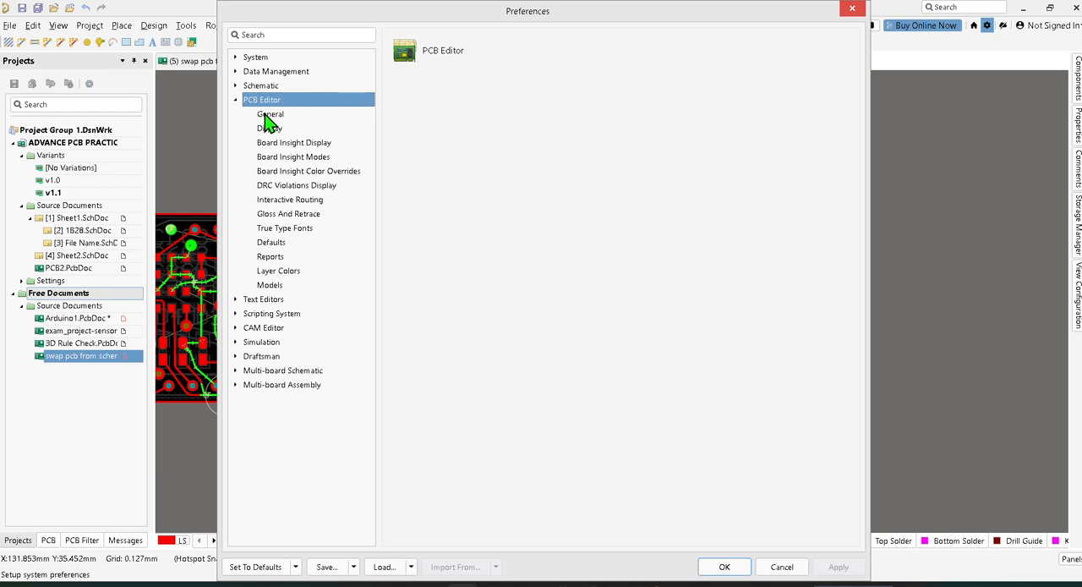
{"action": "left_click", "coordinate": [269, 116]}
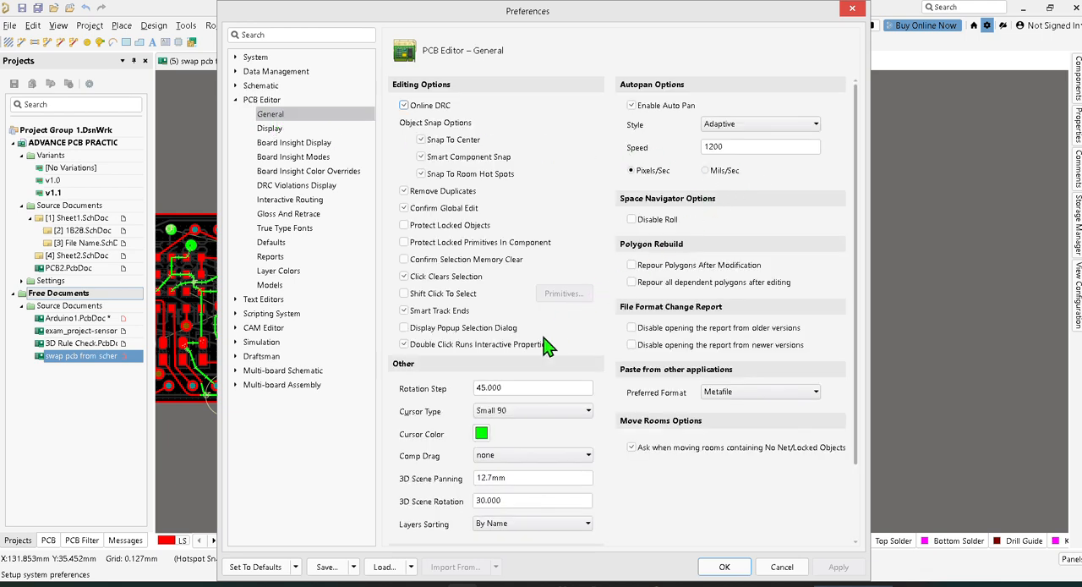
{"action": "left_click", "coordinate": [238, 59]}
{"action": "left_click", "coordinate": [278, 73]}
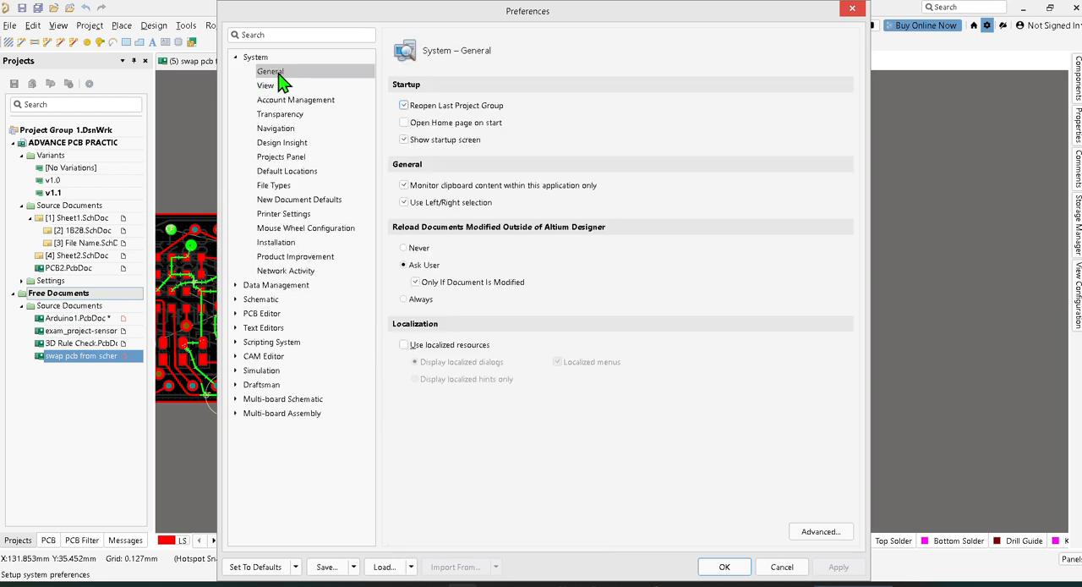
{"action": "left_click", "coordinate": [294, 101]}
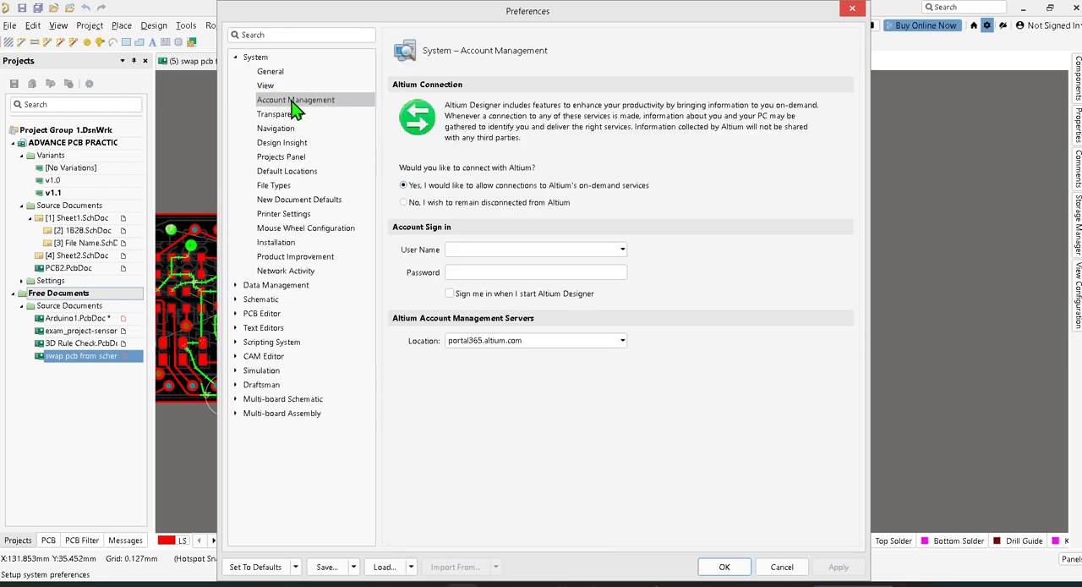
{"action": "left_click", "coordinate": [263, 72]}
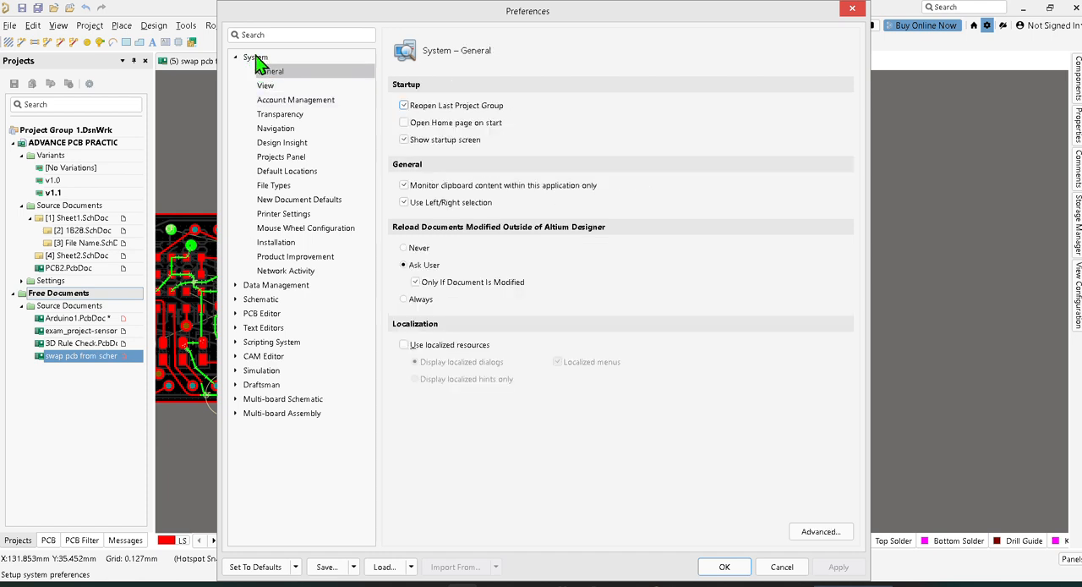
{"action": "left_click", "coordinate": [269, 313]}
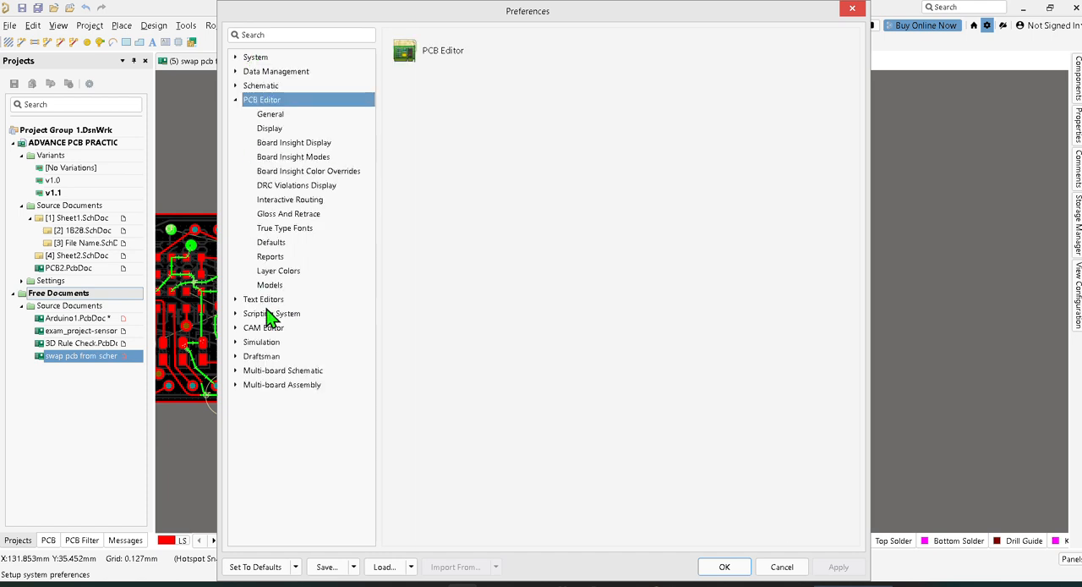
Set the units to Mils in the general Schematic preferences and check the available default blank sheet sizes
{"action": "left_click", "coordinate": [270, 86]}
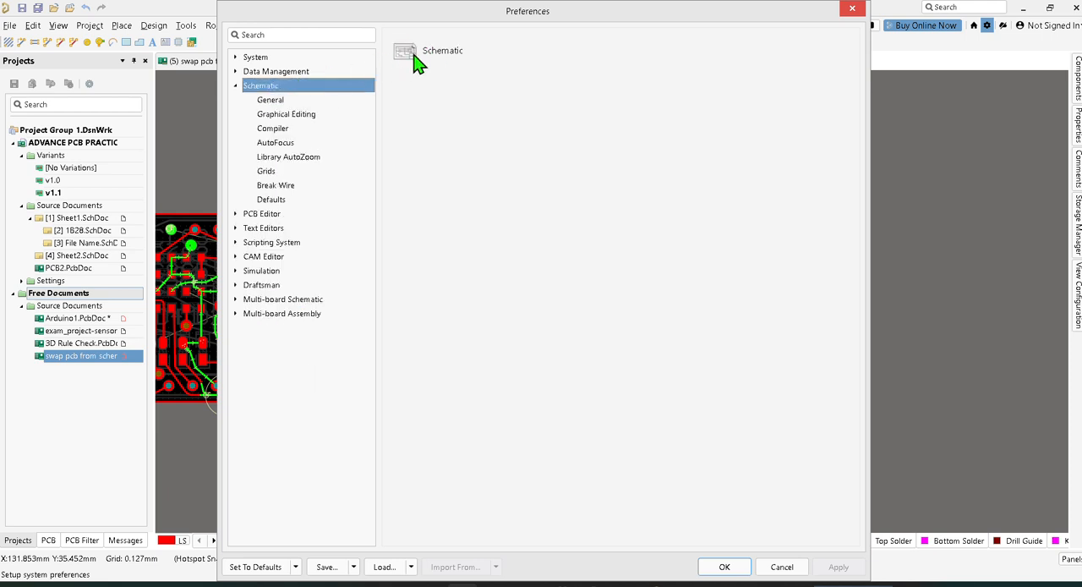
{"action": "left_click", "coordinate": [271, 102]}
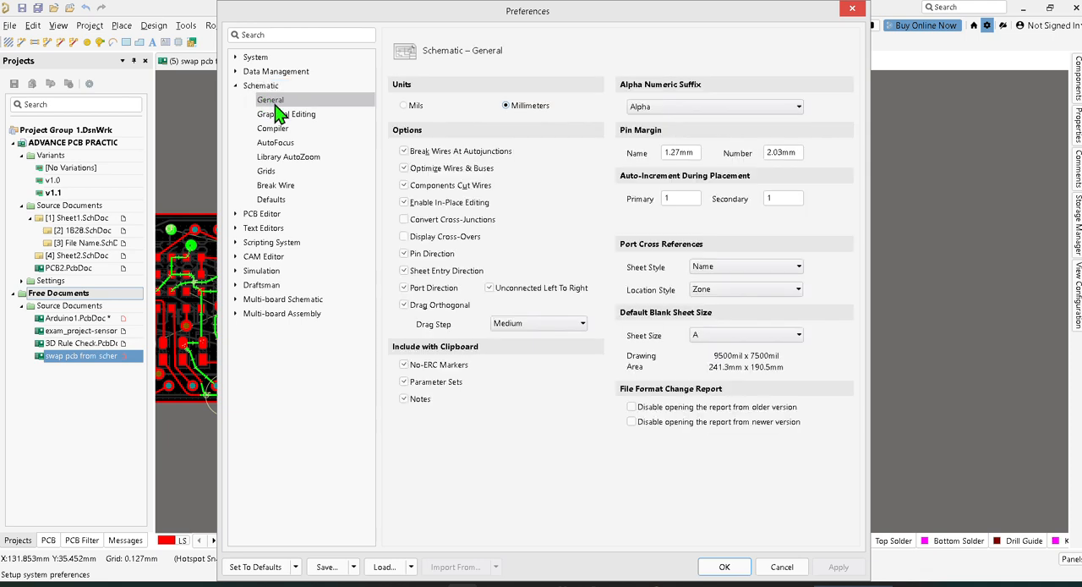
{"action": "left_click", "coordinate": [406, 106]}
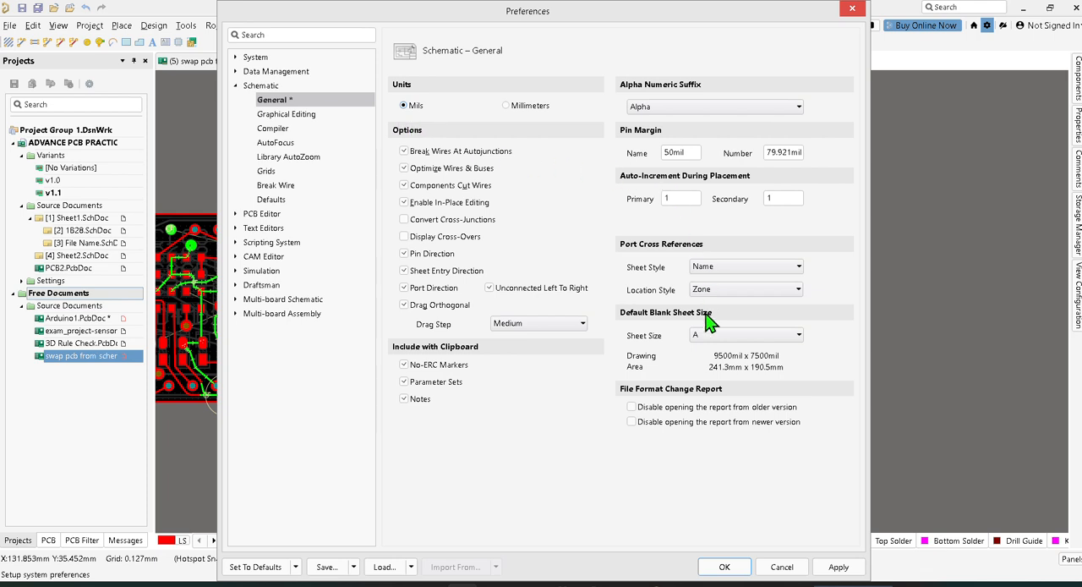
{"action": "left_click", "coordinate": [746, 338]}
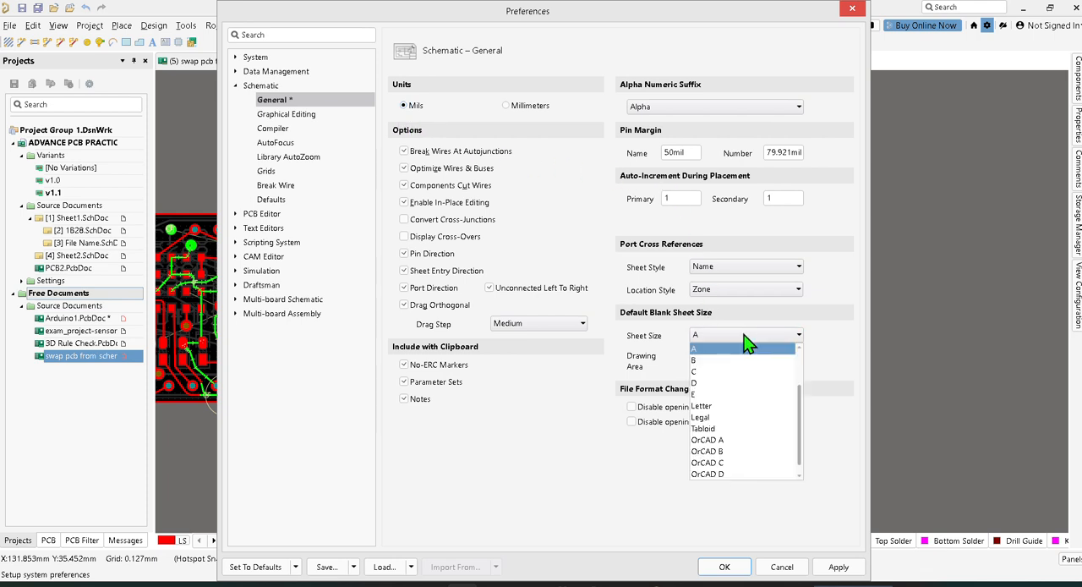
{"action": "left_click", "coordinate": [745, 335]}
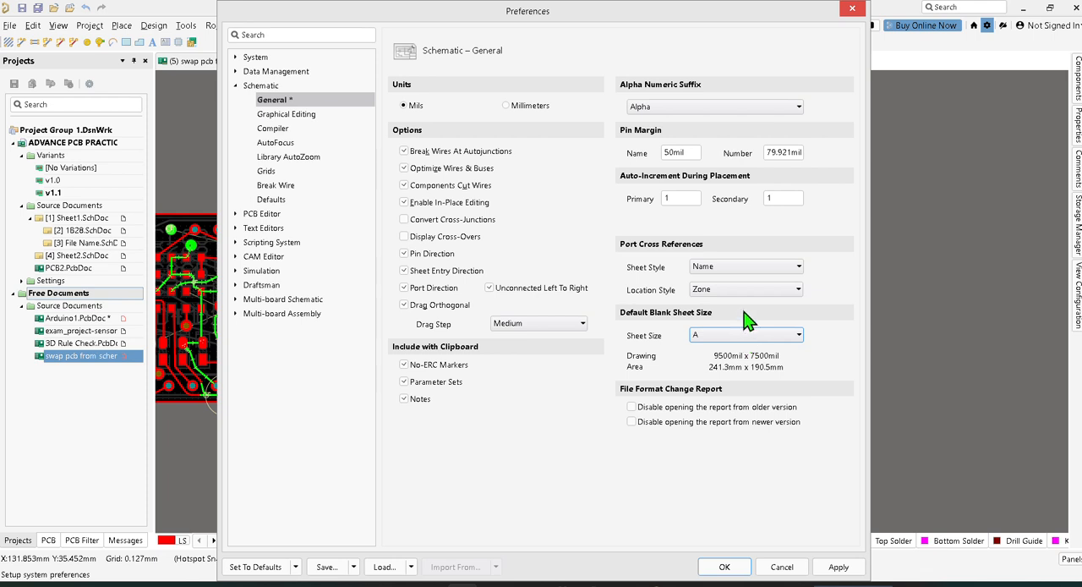